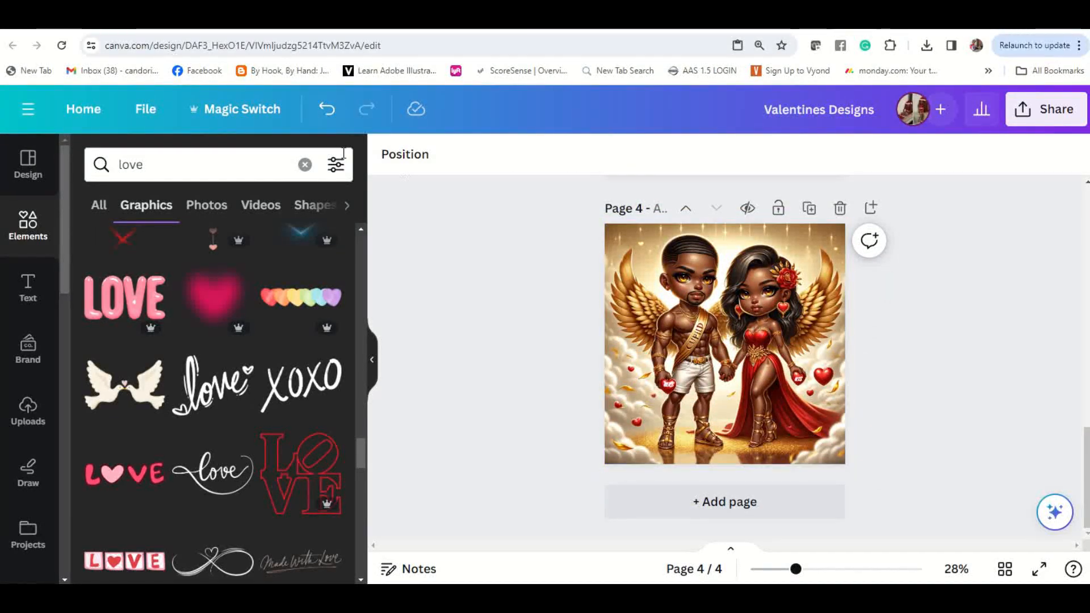
Step: Download all four pages of the Valentines Designs project as PNG at 1,000 × 1,000 px
left_click(152, 113)
left_click(219, 391)
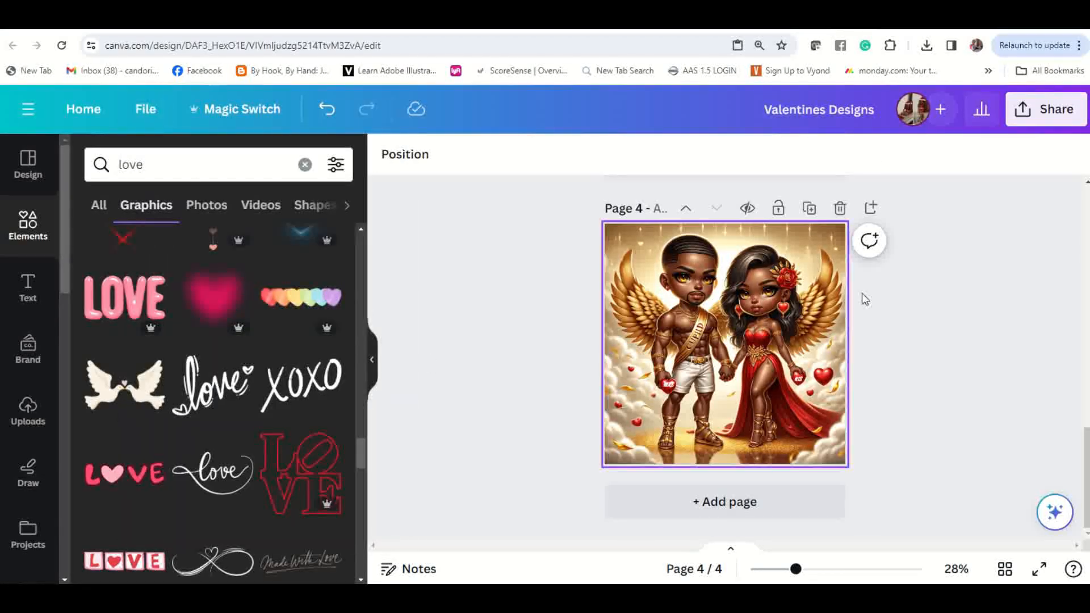
left_click(1050, 113)
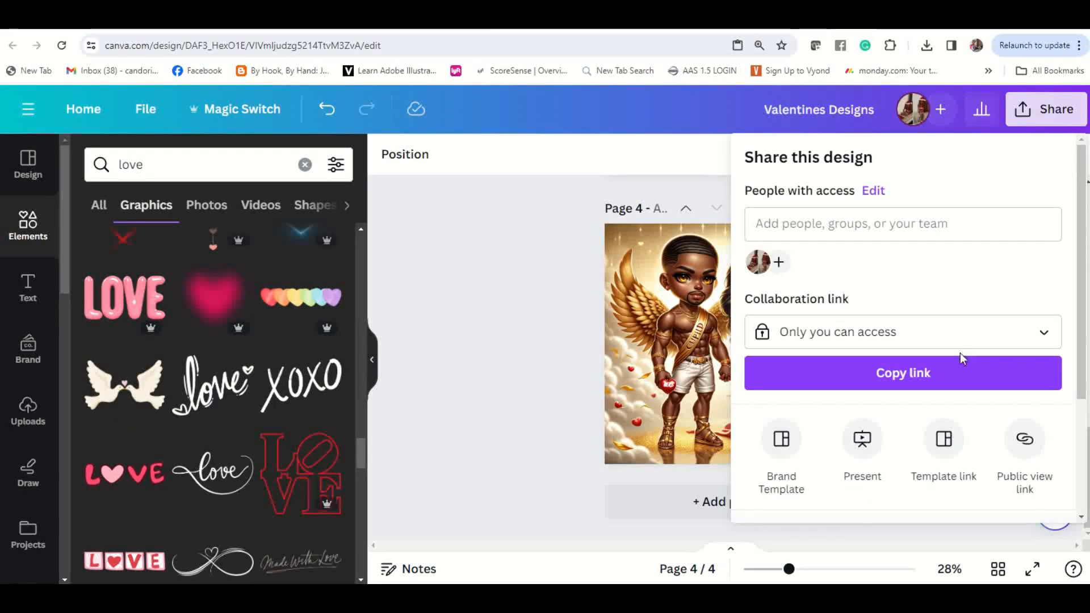
scroll(915, 354, "down", 3)
left_click(847, 365)
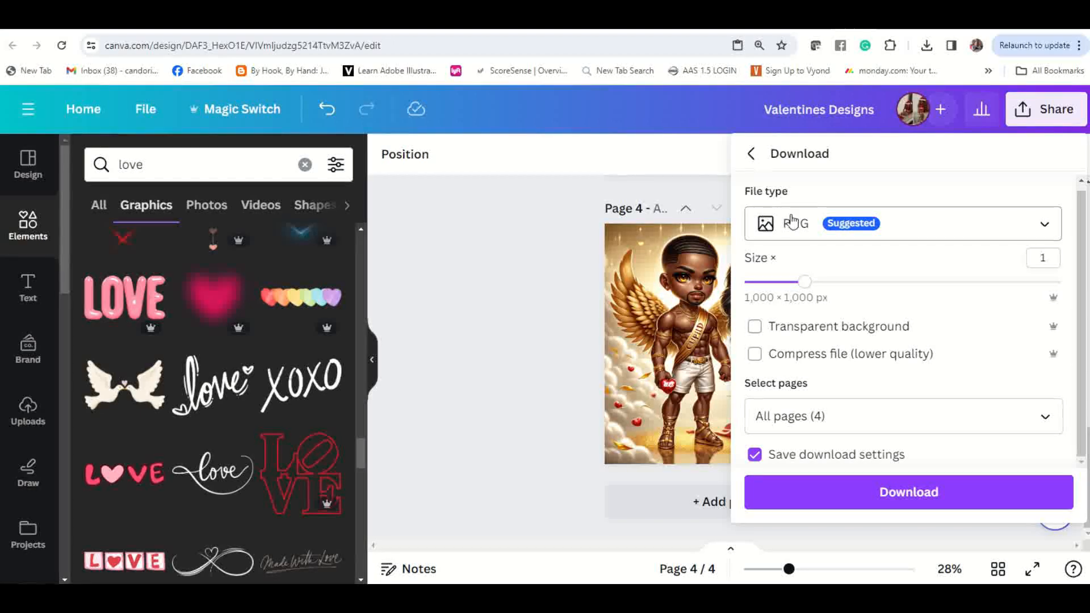
left_click(971, 497)
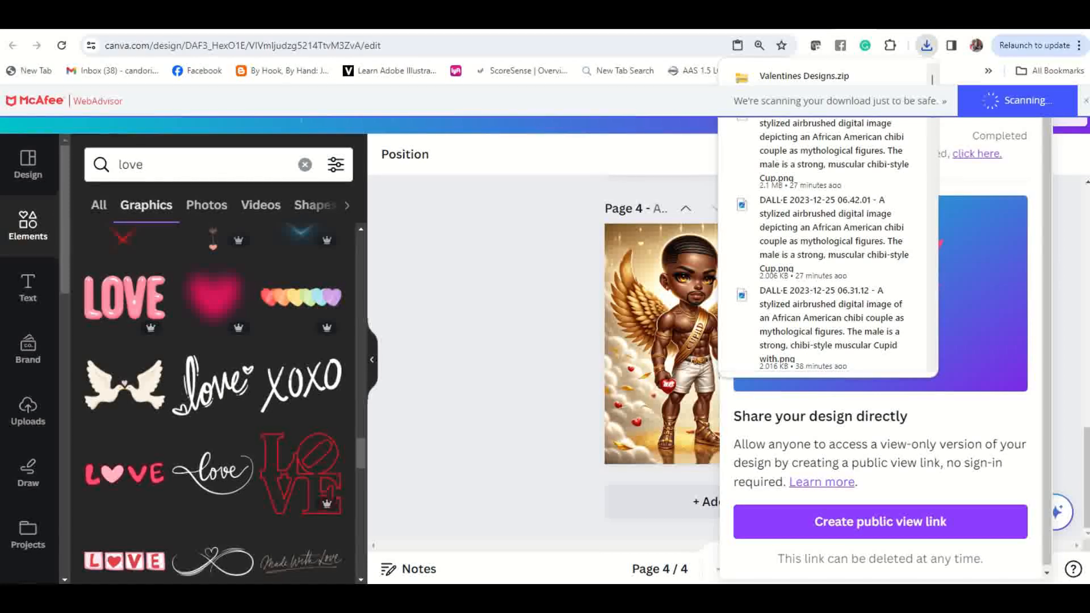
Step: Open the imgupscaler.com website in a new browser tab
key("ctrl+t")
left_click(395, 40)
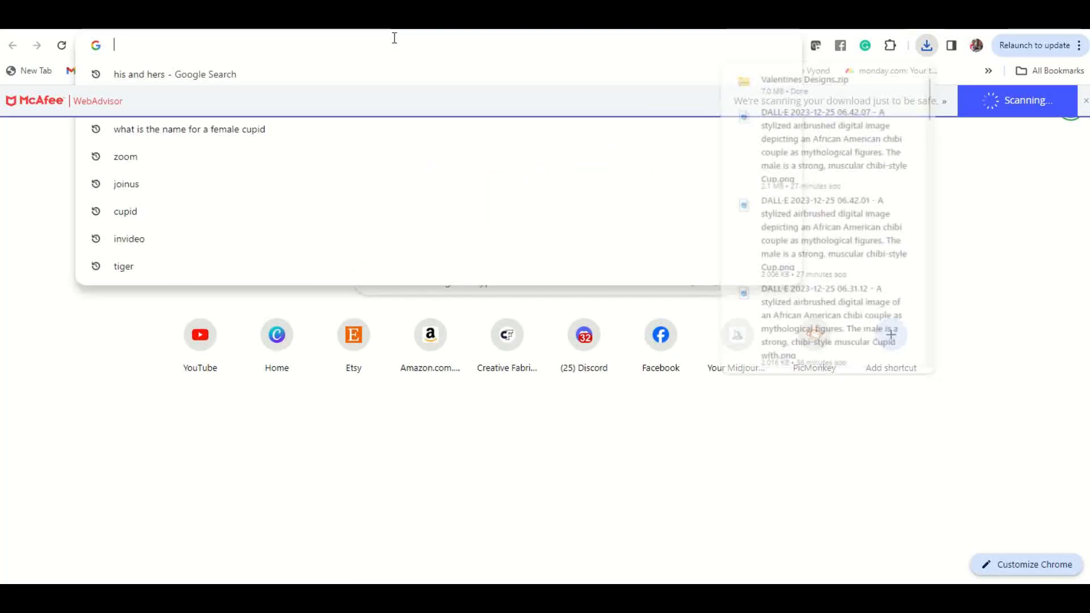
type("img")
key("Return")
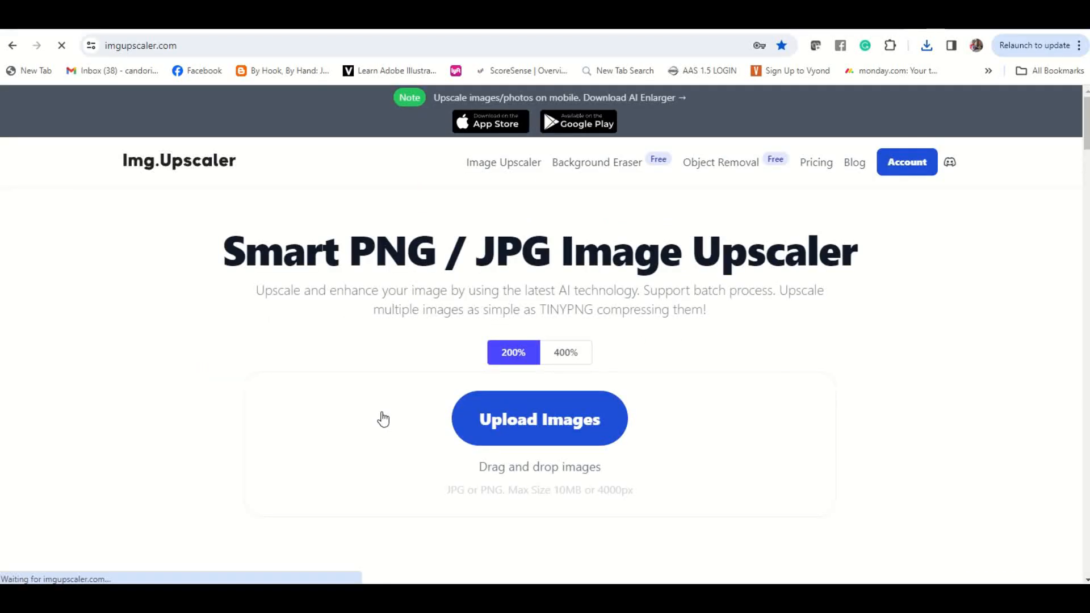
Step: Start an image upload, show all file types in Downloads and extract the Valentines Designs zip to its default folder
left_click(511, 421)
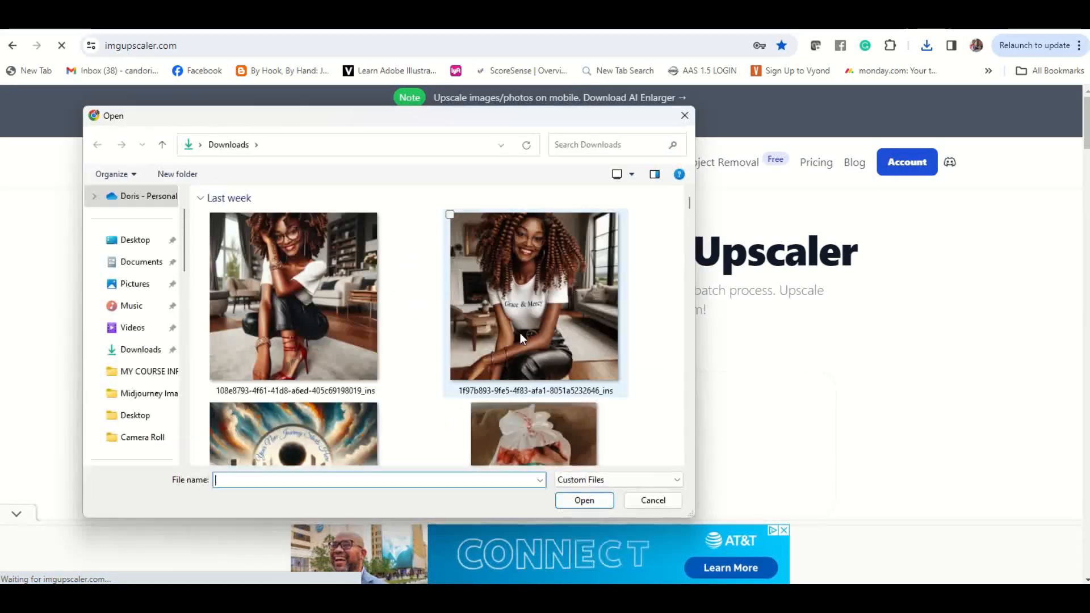
left_click(605, 480)
left_click(585, 493)
left_click(577, 481)
left_click(584, 502)
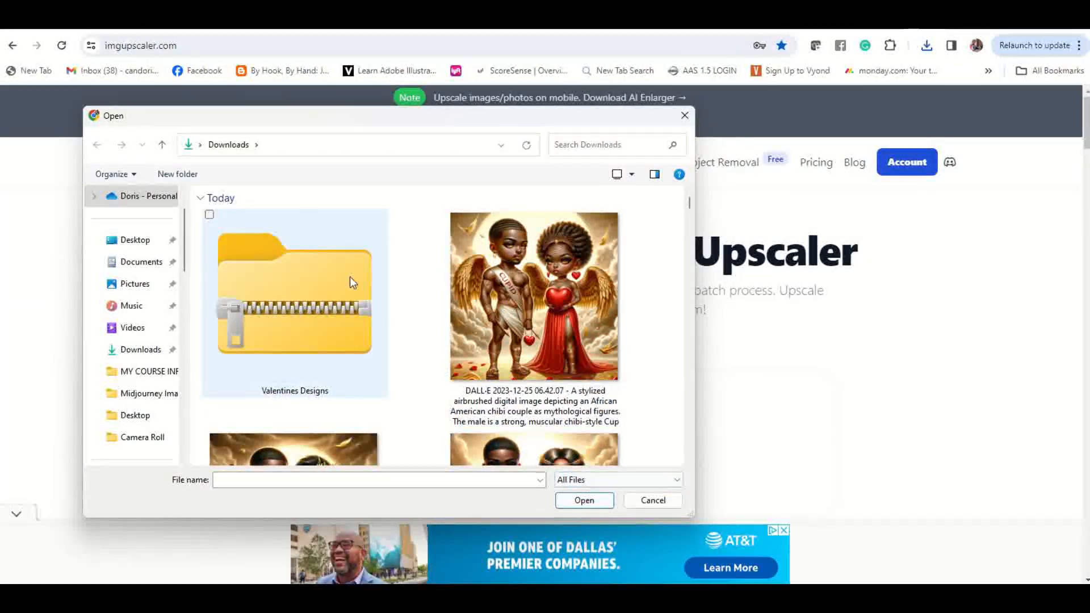
left_click(307, 278)
right_click(301, 287)
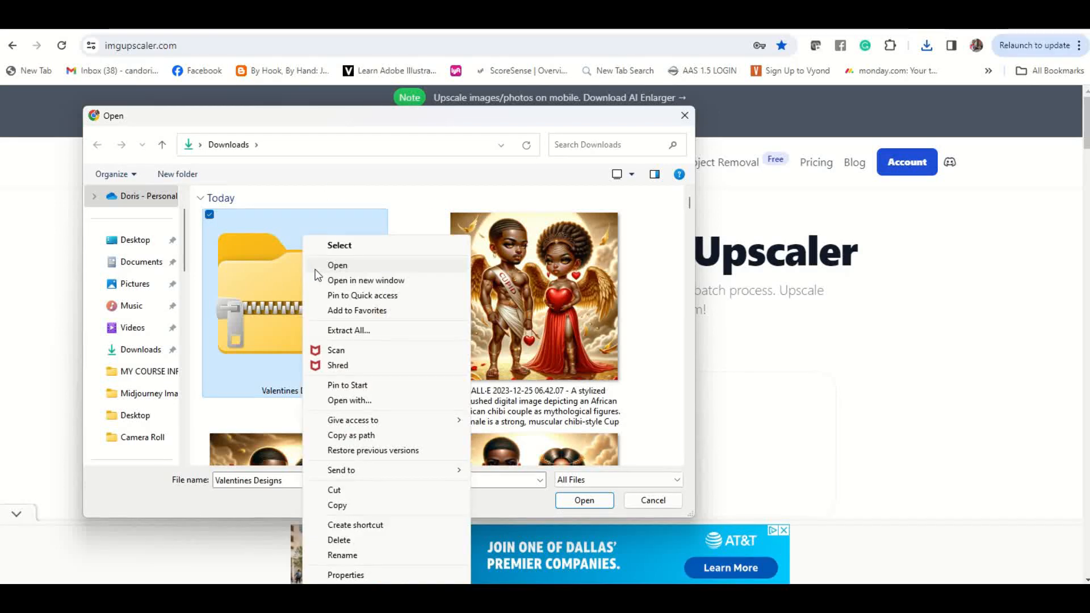
left_click(363, 330)
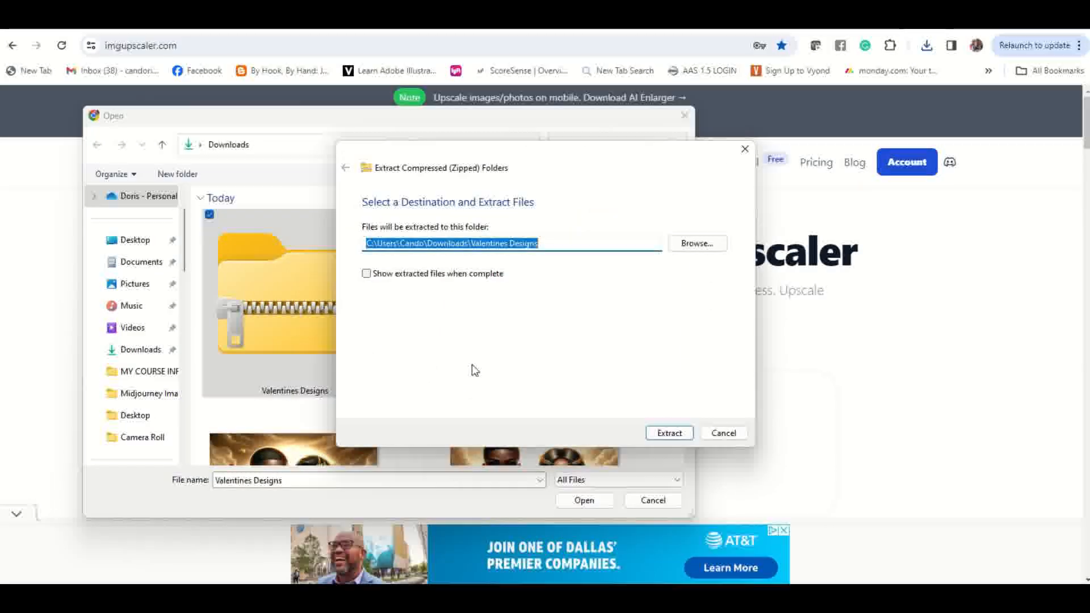
left_click(680, 434)
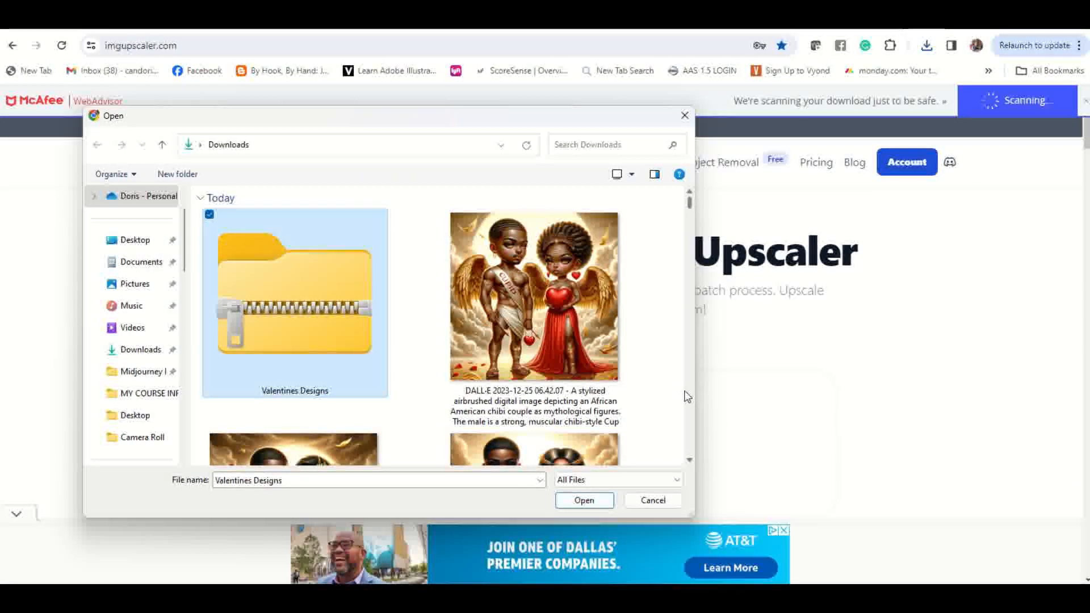
Step: Upload all four PNG files from the extracted Valentines Designs folder to the upscaler
scroll(461, 302, "down", 5)
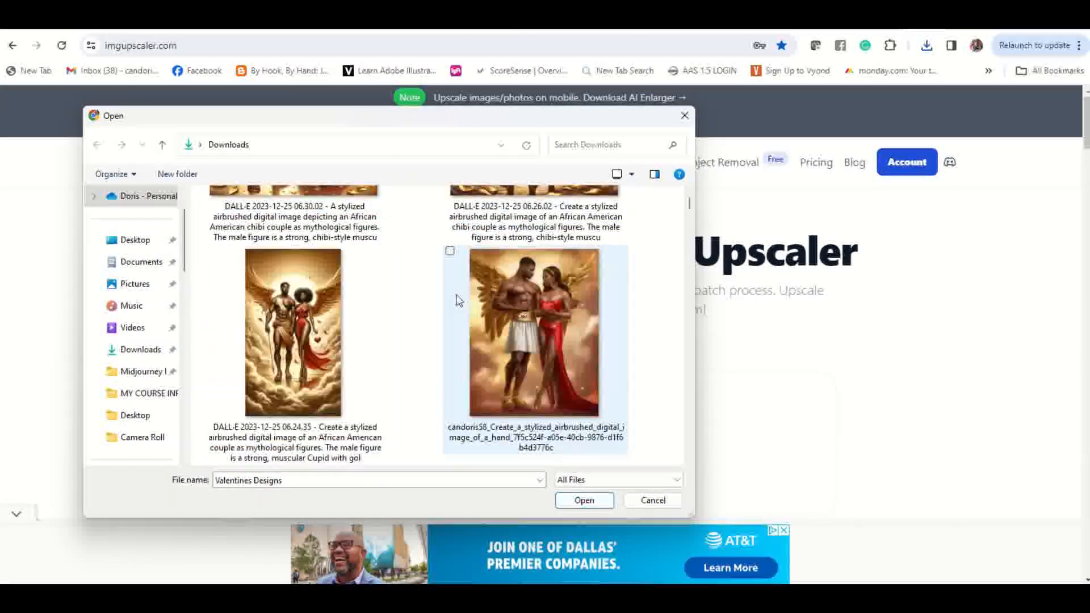
scroll(458, 300, "down", 3)
scroll(459, 300, "down", 4)
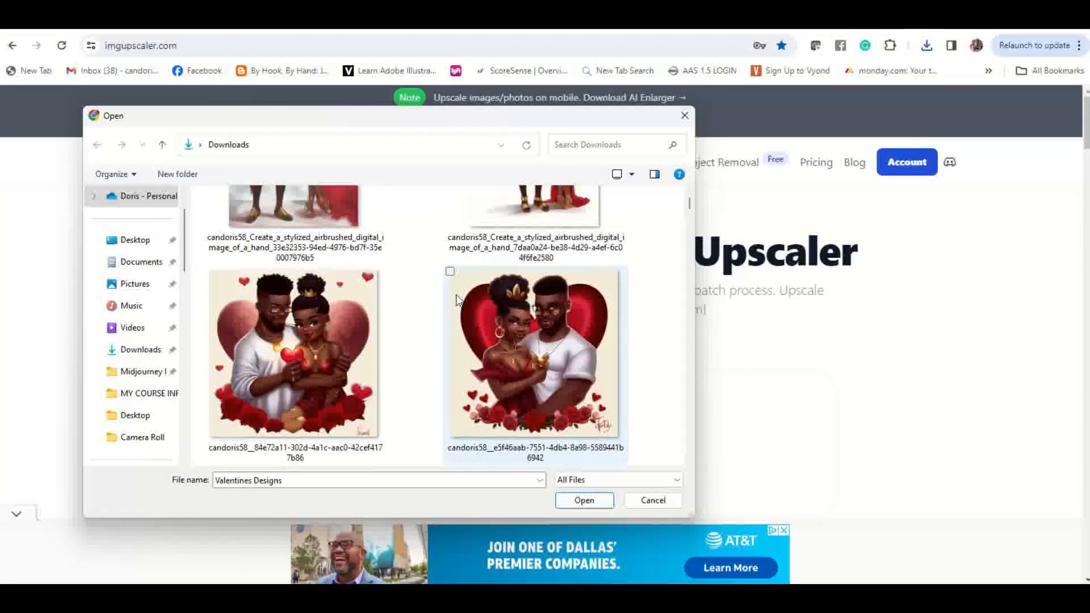
scroll(458, 299, "down", 4)
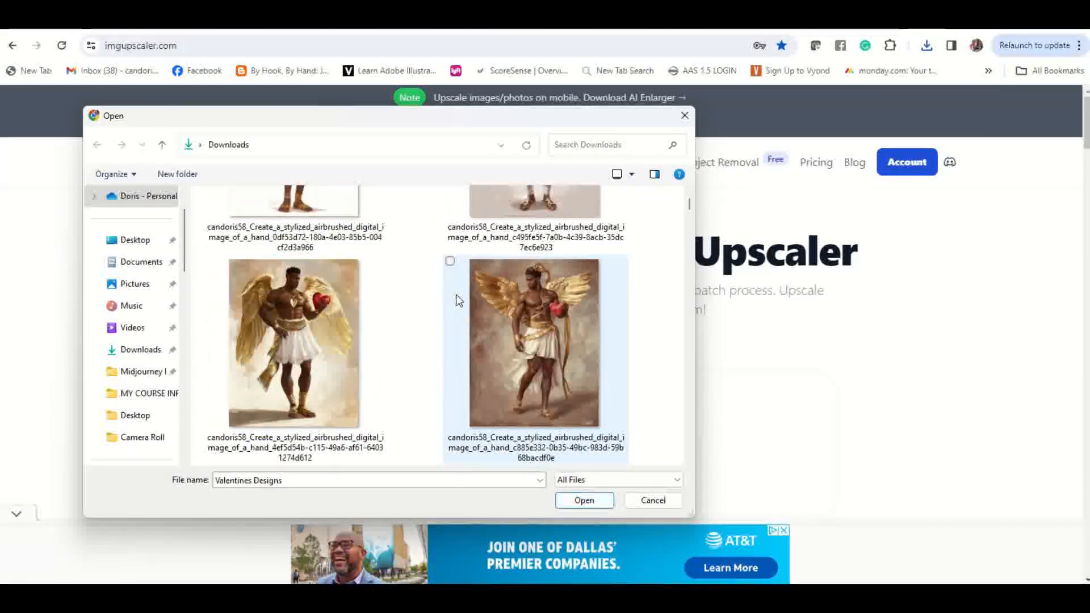
scroll(459, 300, "down", 3)
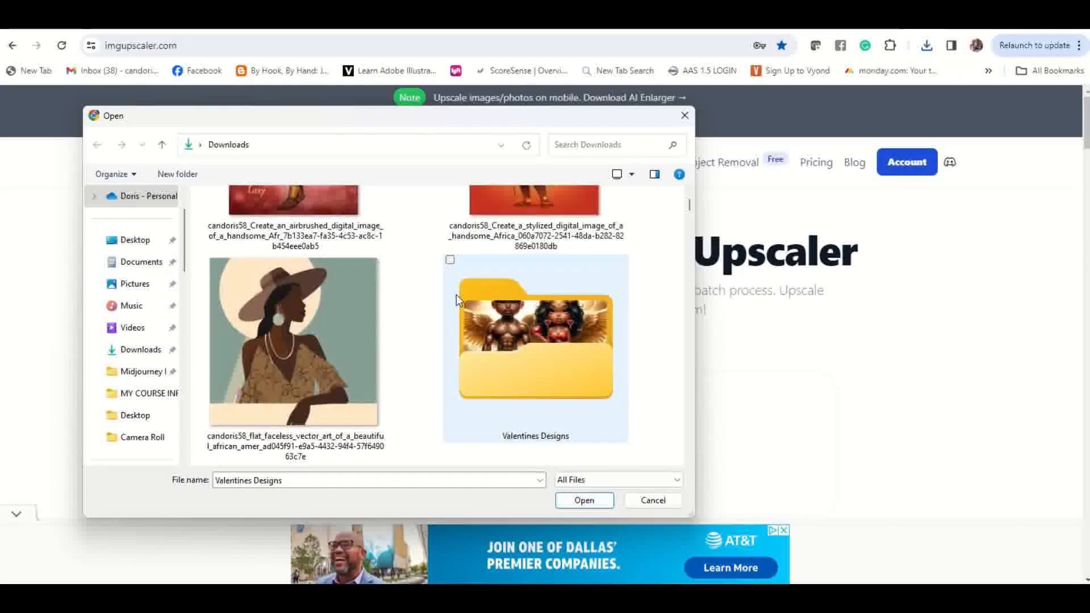
double_click(590, 360)
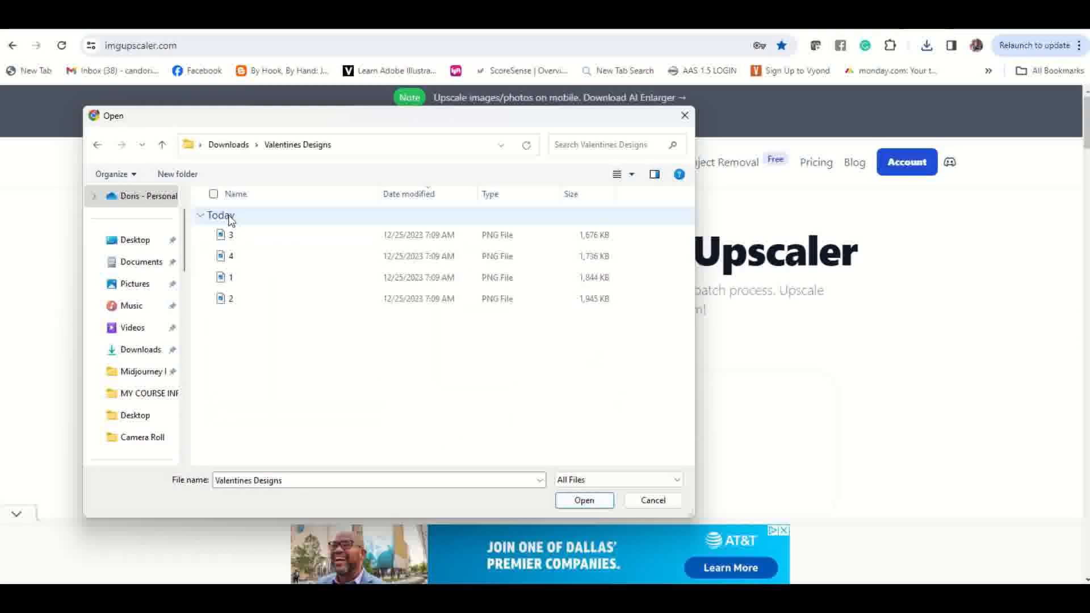
left_click(213, 194)
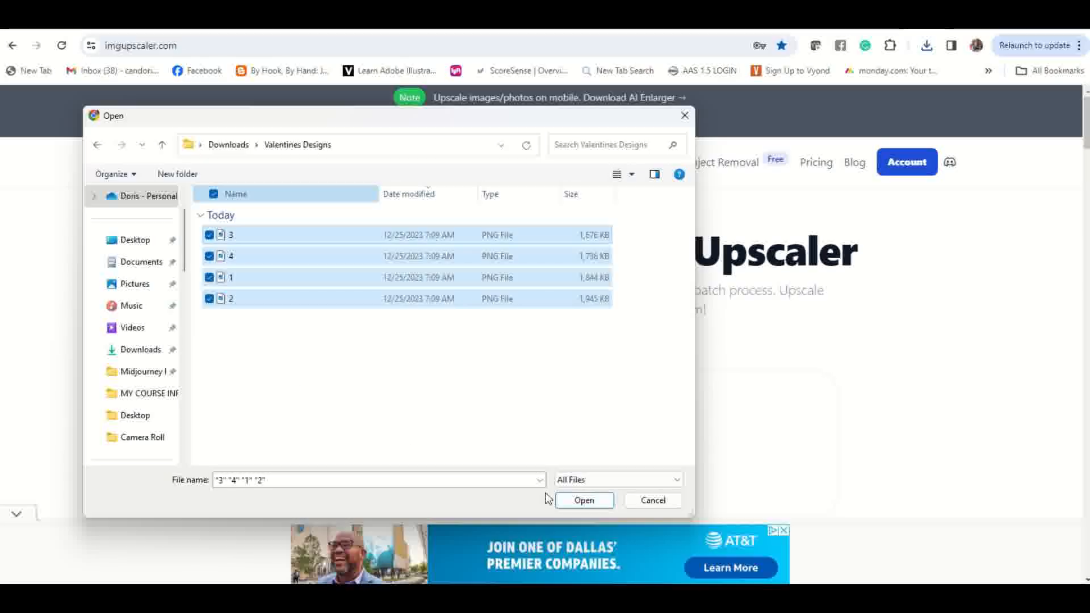
left_click(582, 499)
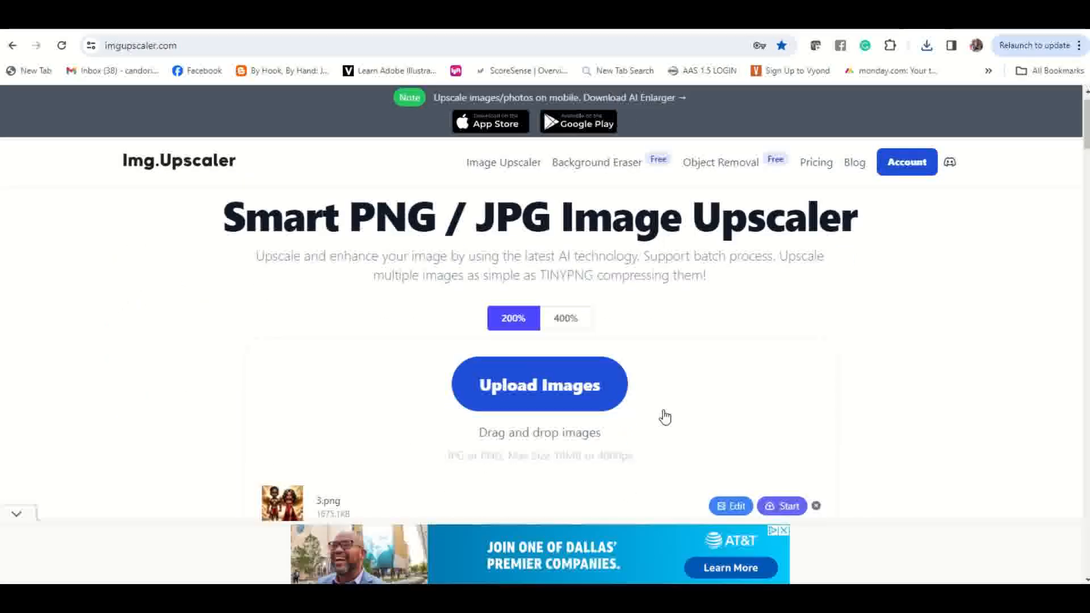
Step: Upscale all four uploaded images at 200% and download all the results together
scroll(699, 423, "down", 5)
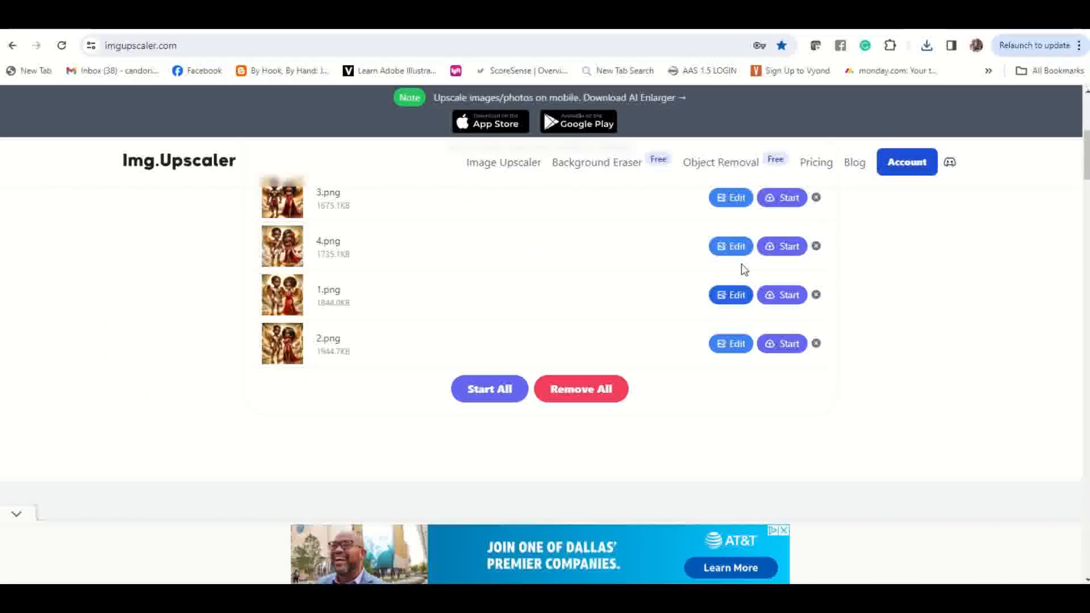
left_click(509, 400)
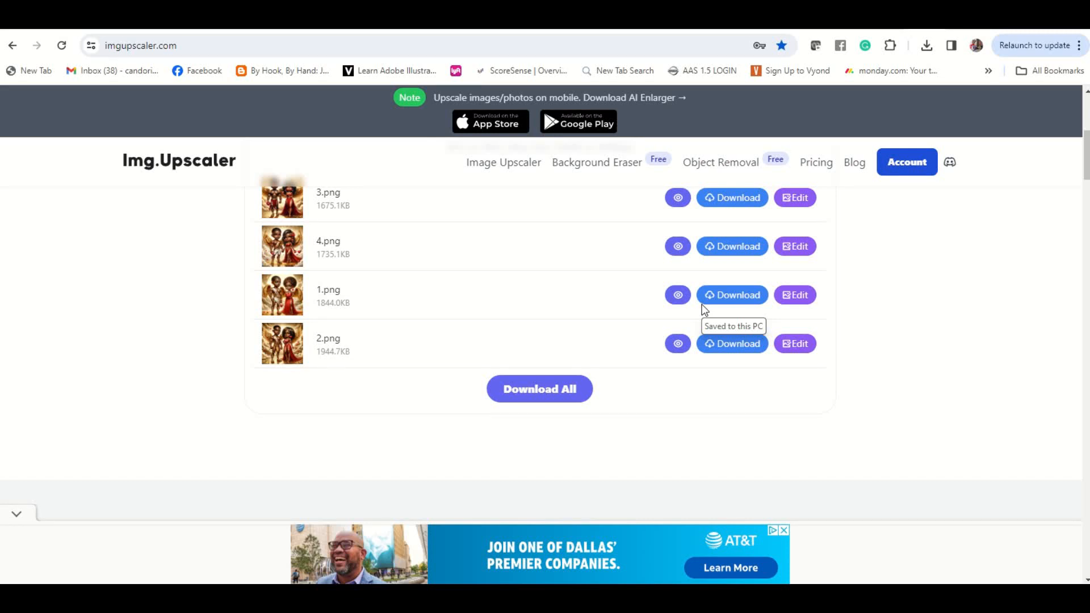
left_click(574, 394)
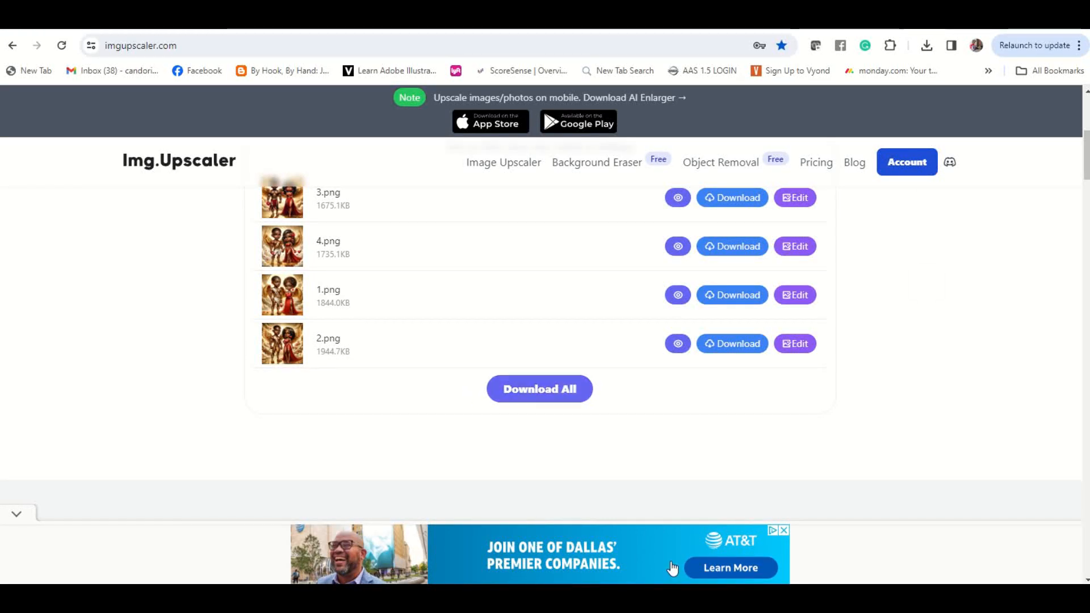
left_click(539, 398)
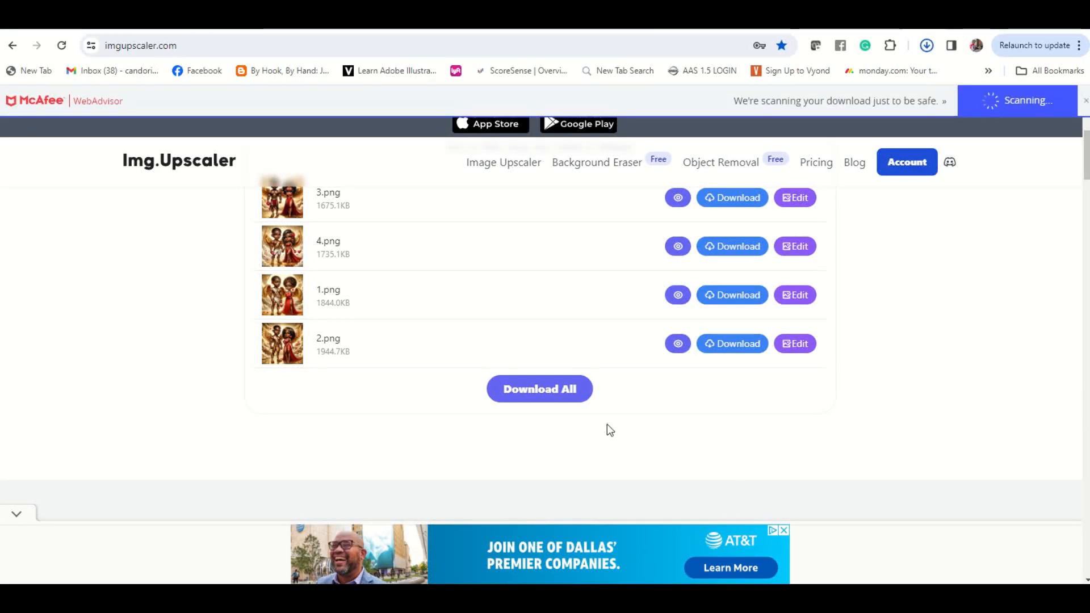
Step: Switch to the blank Cricut Design Space project and start browsing for an image to upload
mouse_move(774, 596)
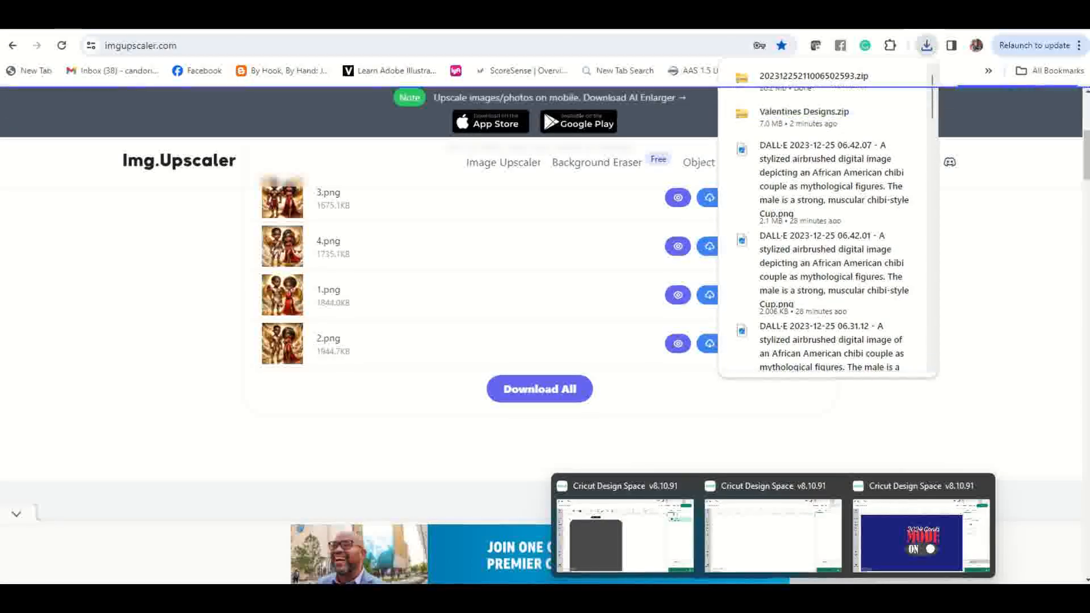
left_click(744, 545)
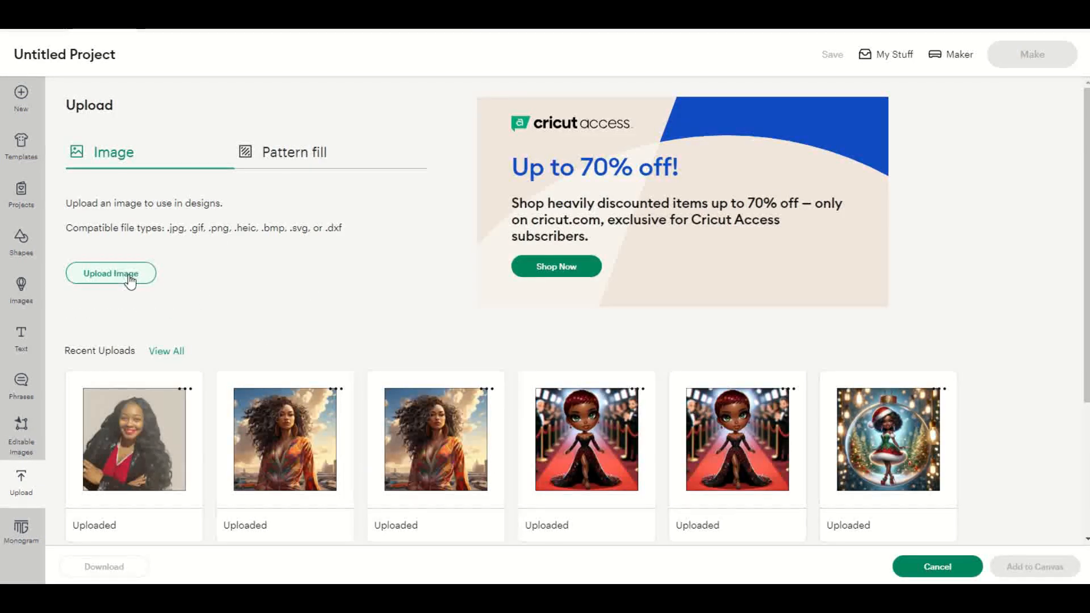
left_click(143, 277)
left_click(560, 282)
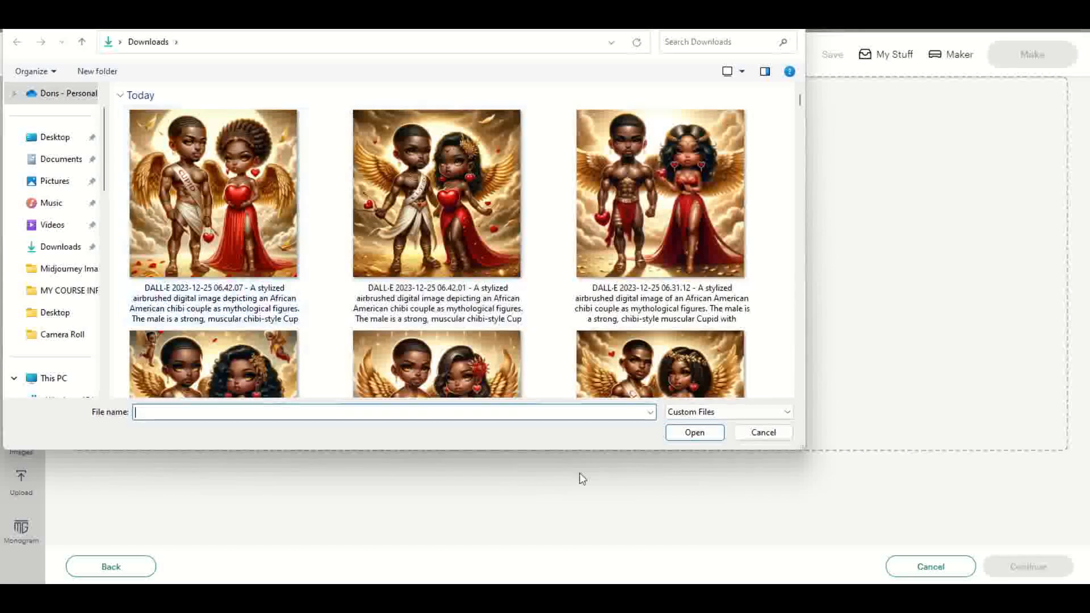
left_click(711, 413)
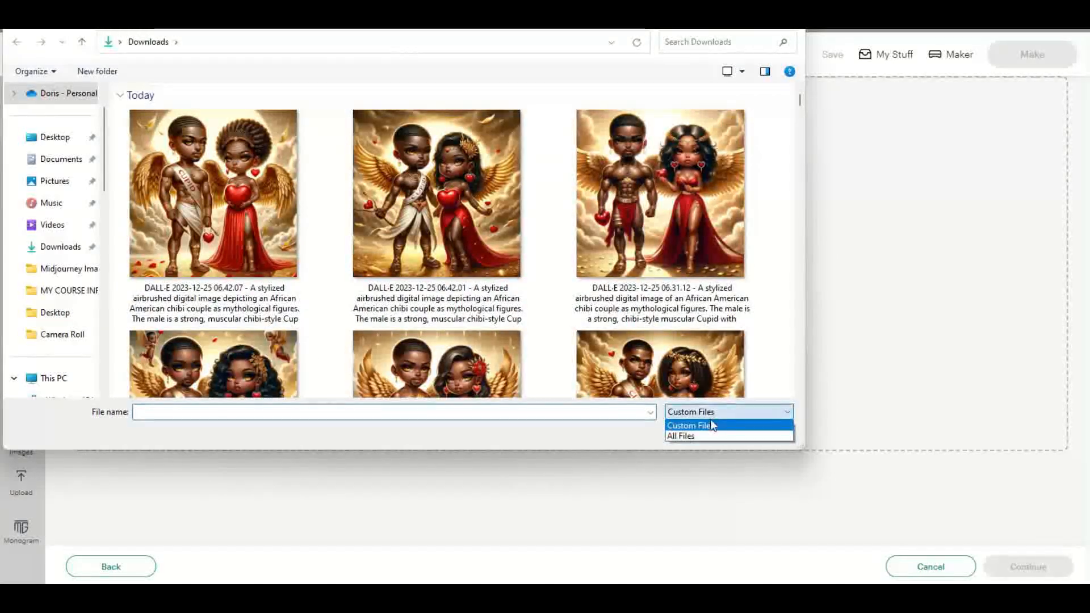
left_click(702, 436)
left_click(217, 217)
right_click(219, 213)
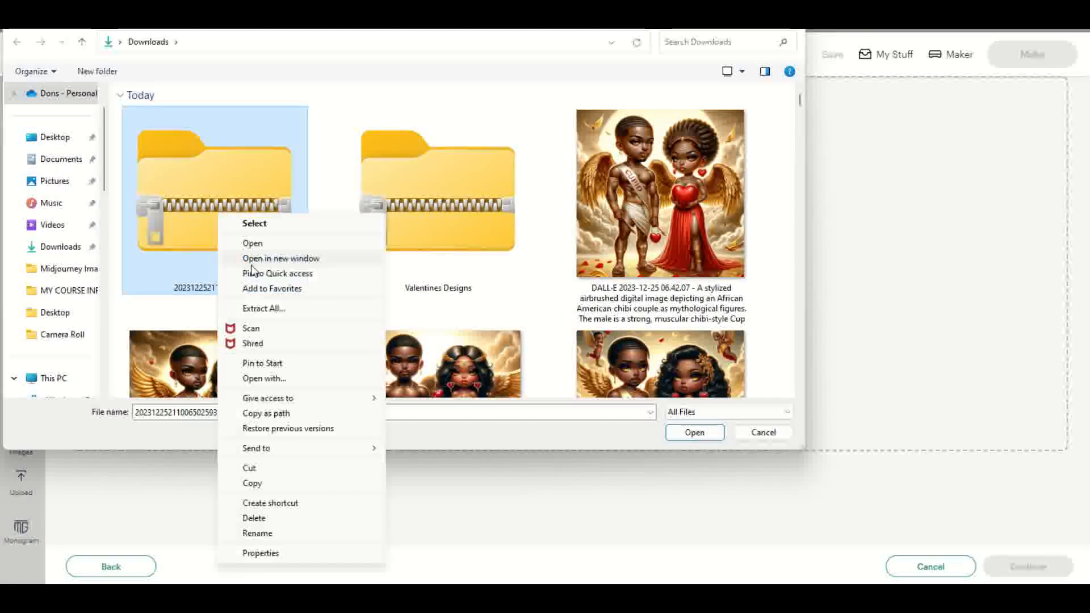
left_click(278, 311)
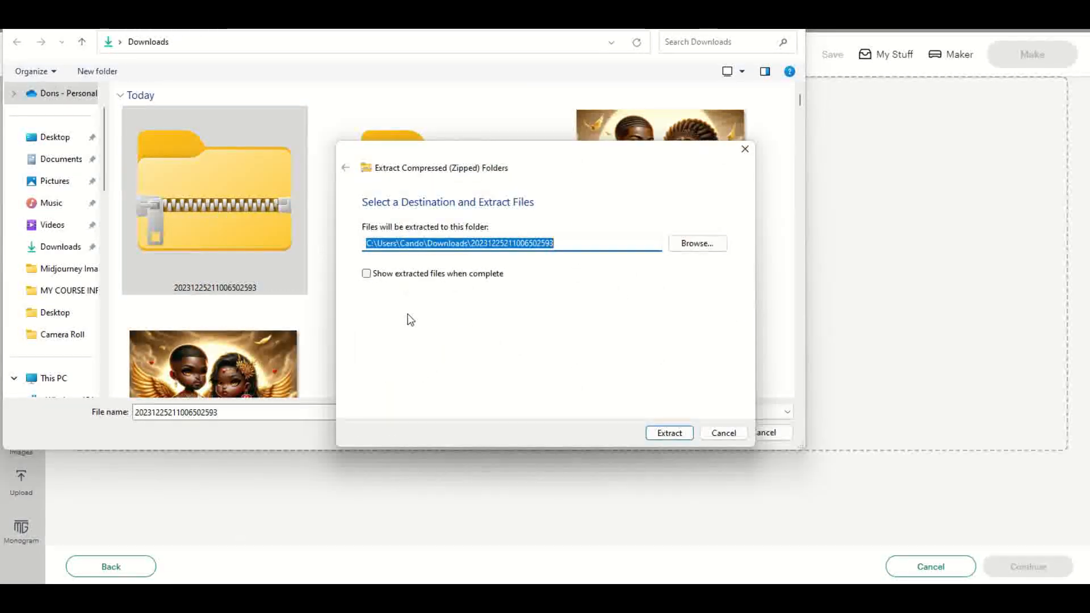
left_click(663, 434)
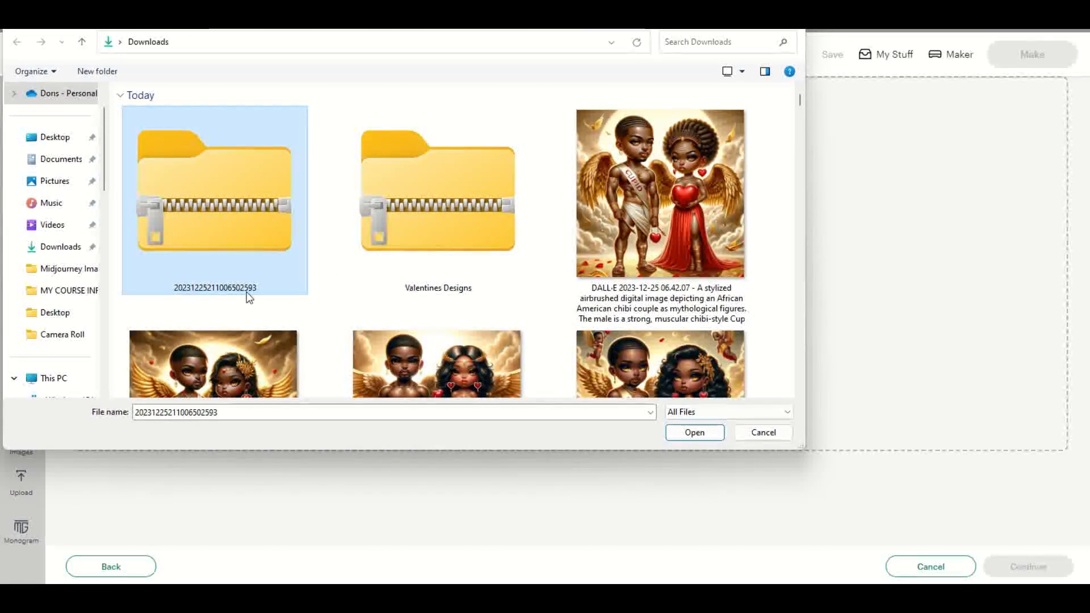
scroll(414, 250, "down", 5)
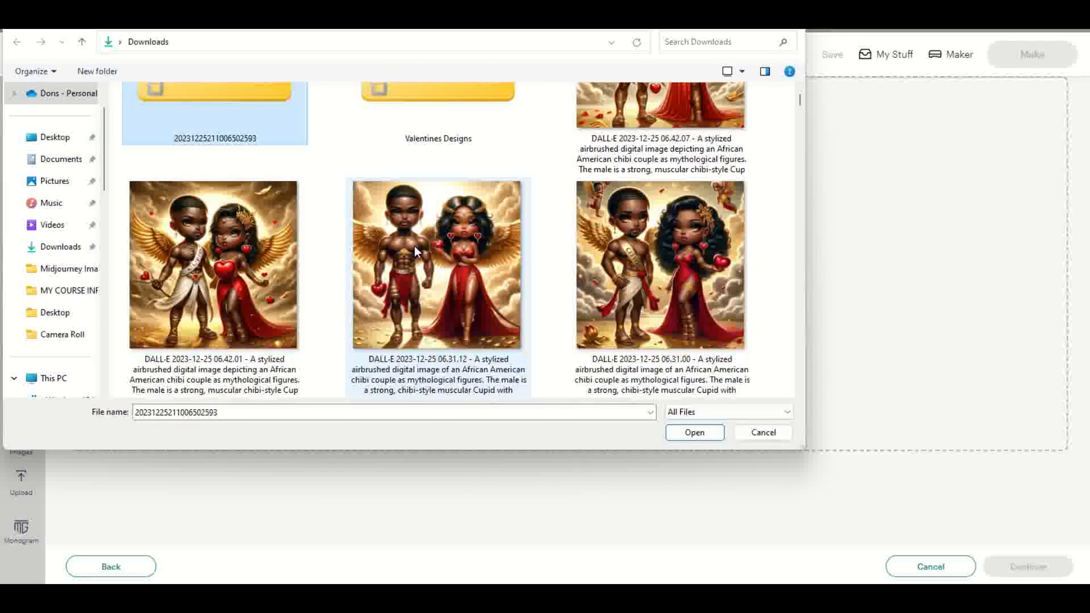
scroll(414, 248, "down", 10)
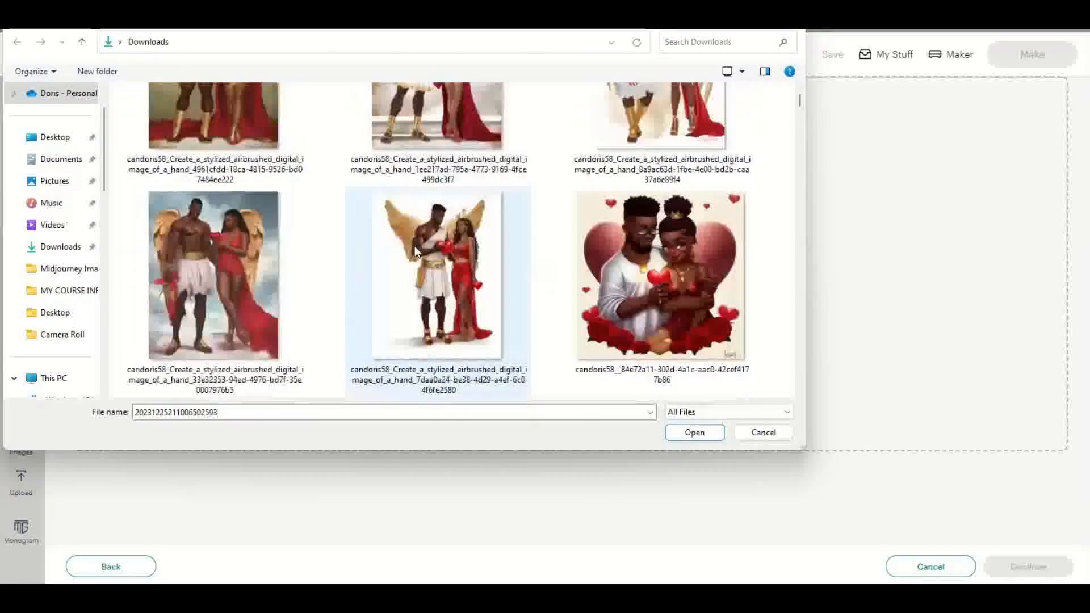
scroll(415, 250, "down", 8)
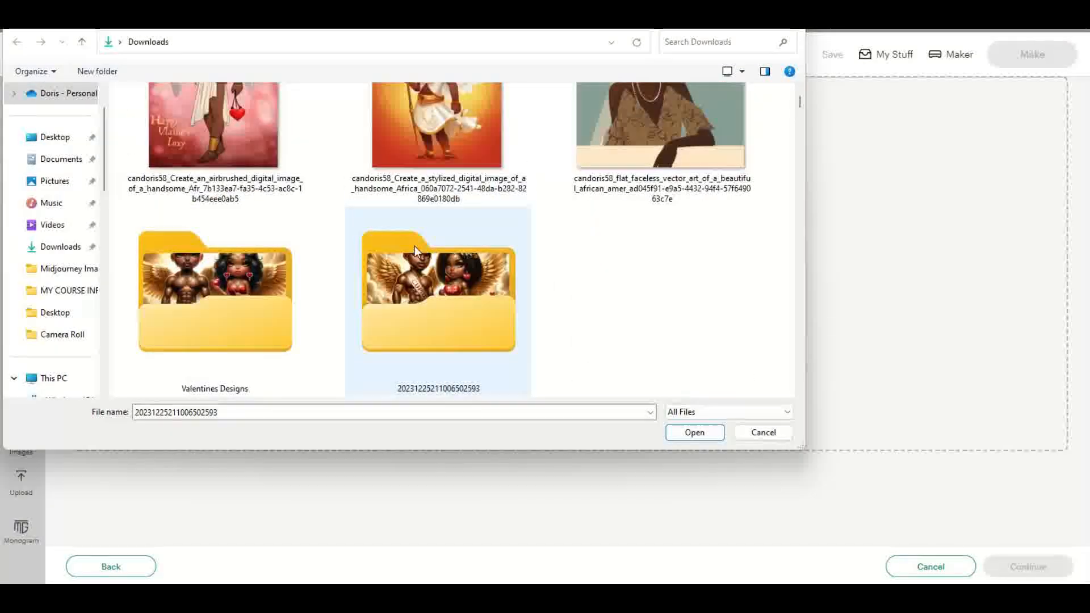
double_click(482, 303)
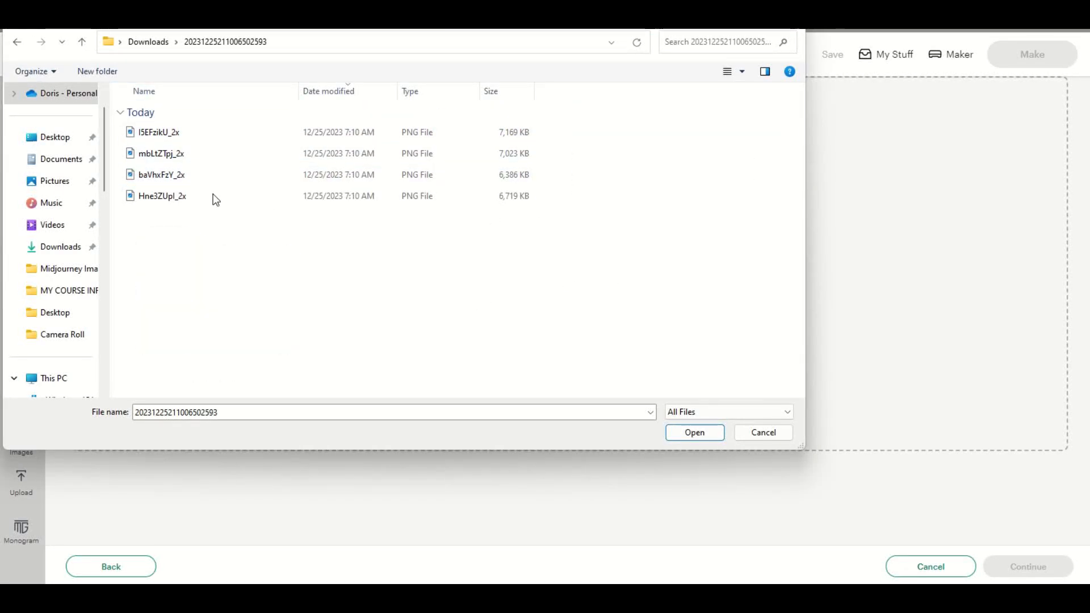
left_click(163, 136)
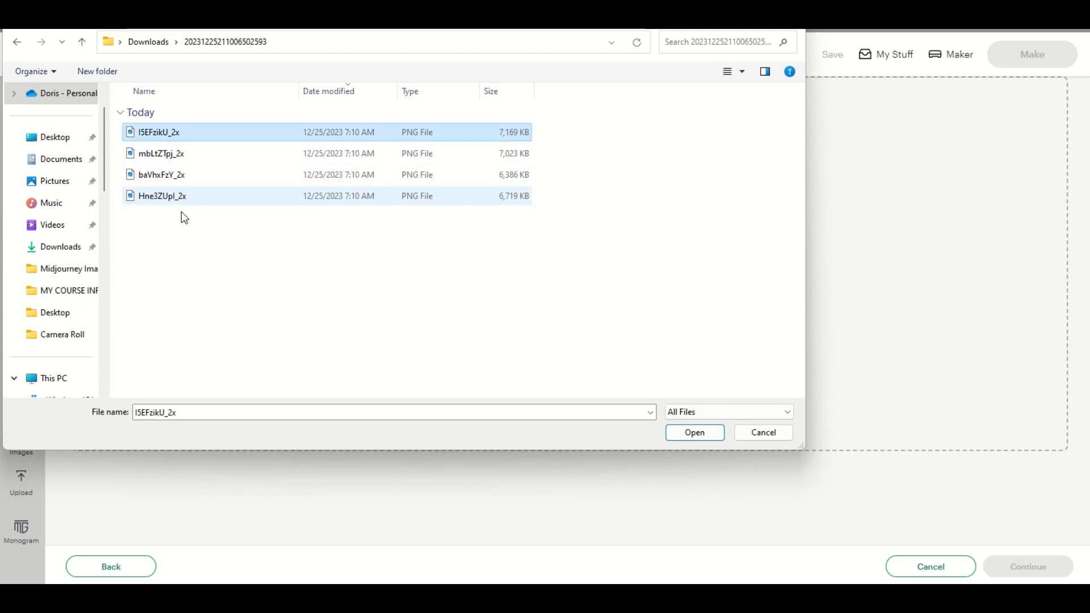
left_click(182, 197)
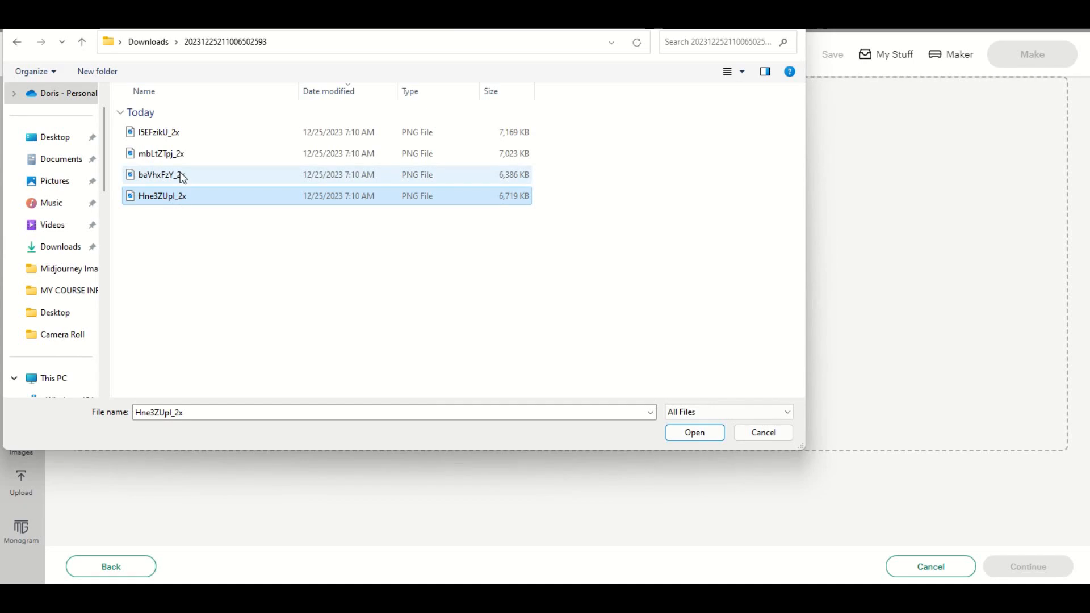
left_click(194, 135)
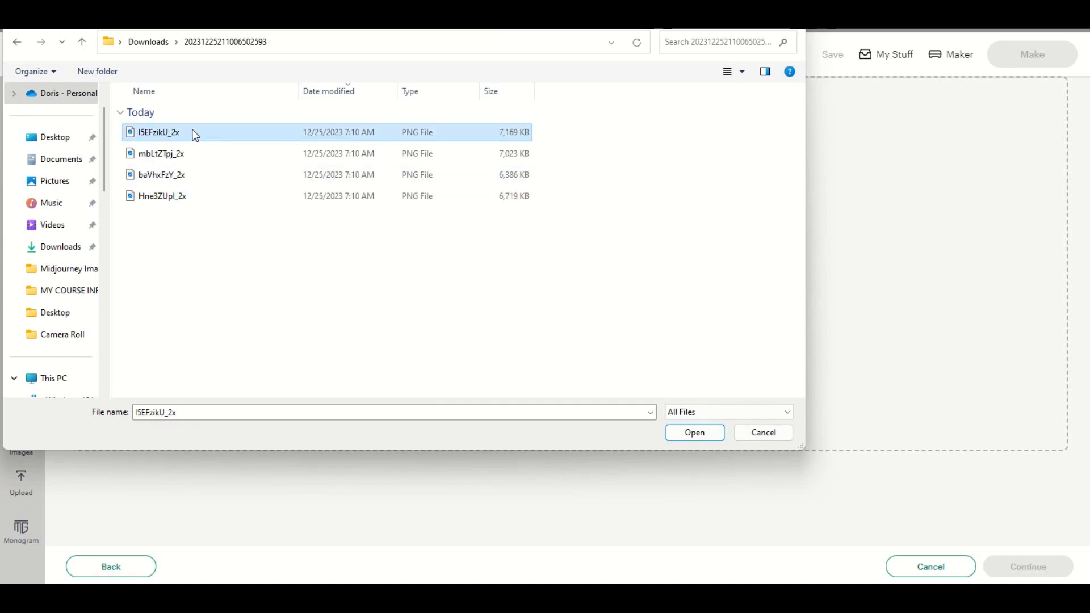
left_click(704, 434)
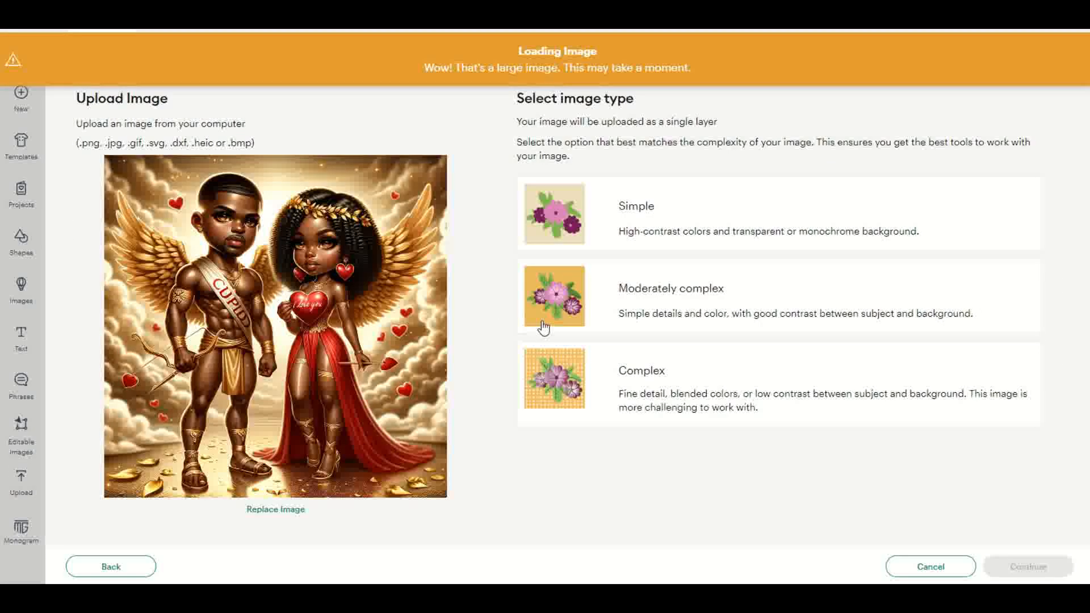
Step: Classify I5EFzikU_2x as Complex, keep its background and upload it as a Print Then Cut image
left_click(594, 420)
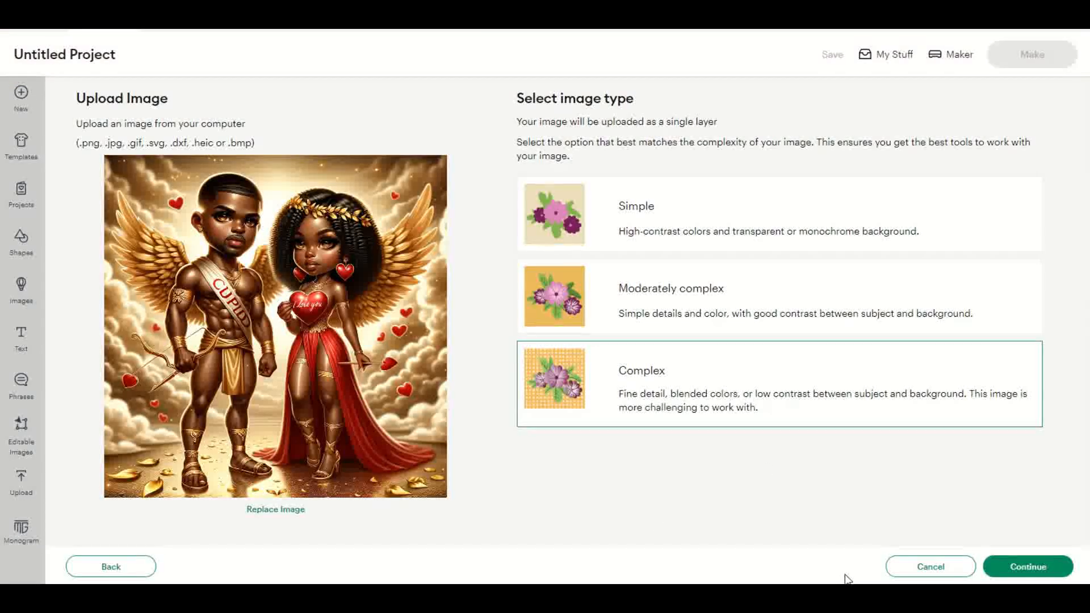
left_click(1022, 568)
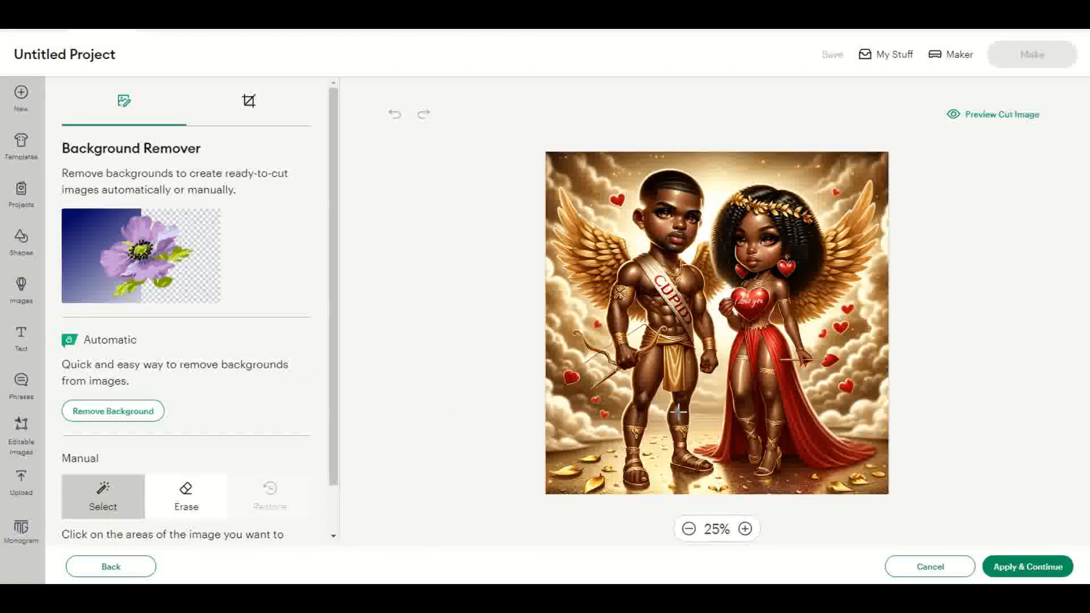
left_click(1006, 567)
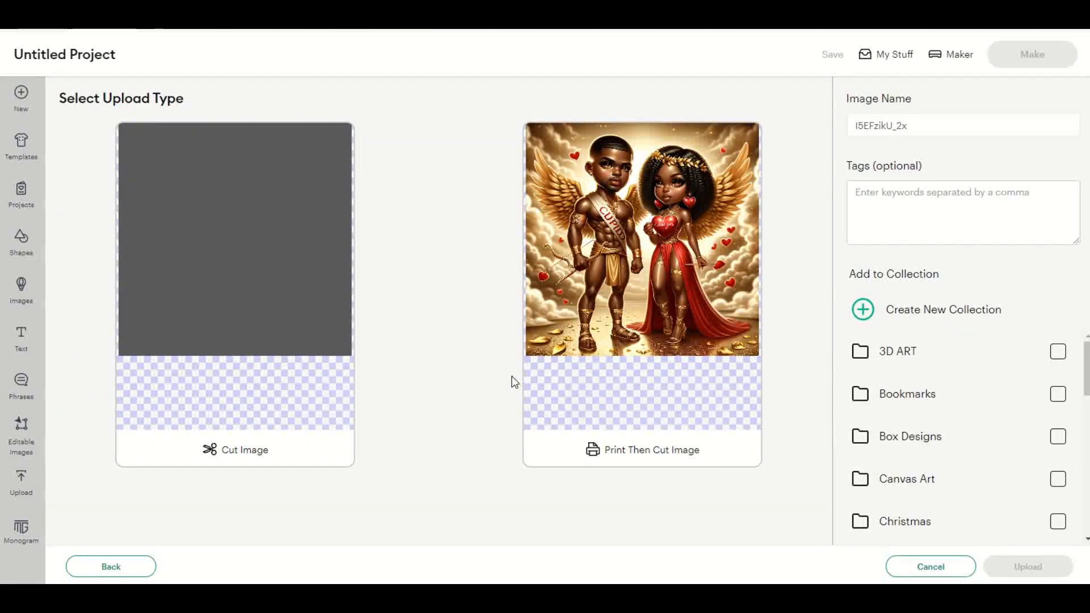
left_click(693, 396)
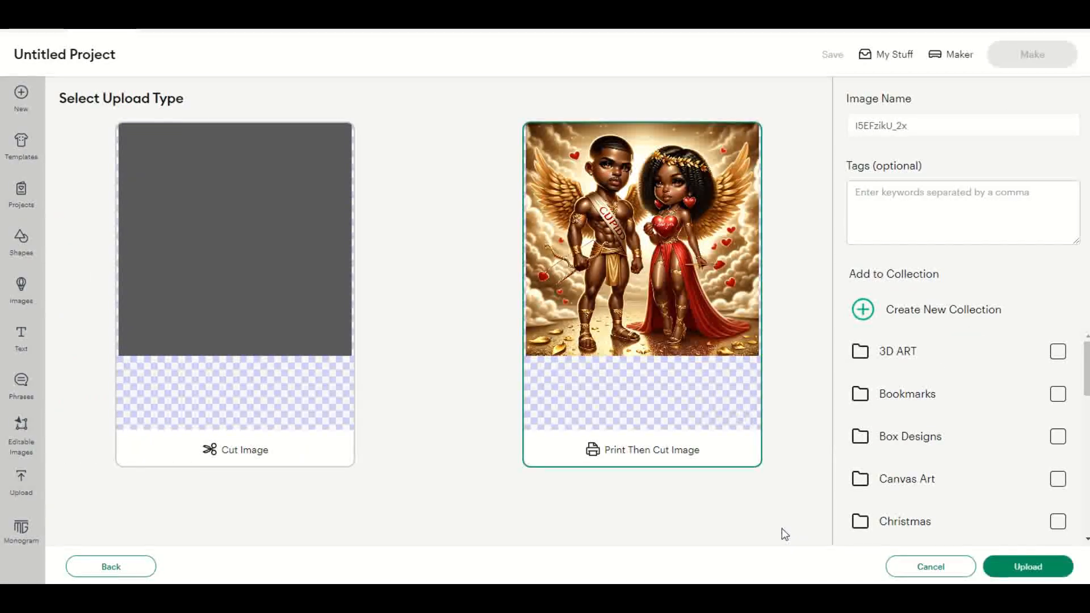
left_click(1033, 565)
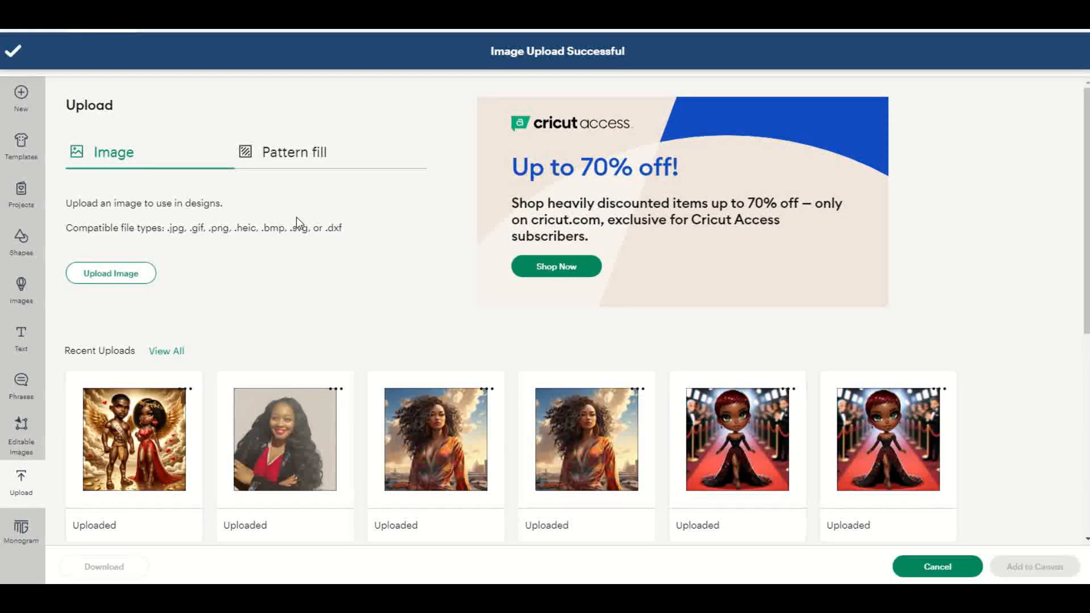
Step: Upload mbLtZTpj_2x as a Complex, Print Then Cut image with its background kept
left_click(110, 274)
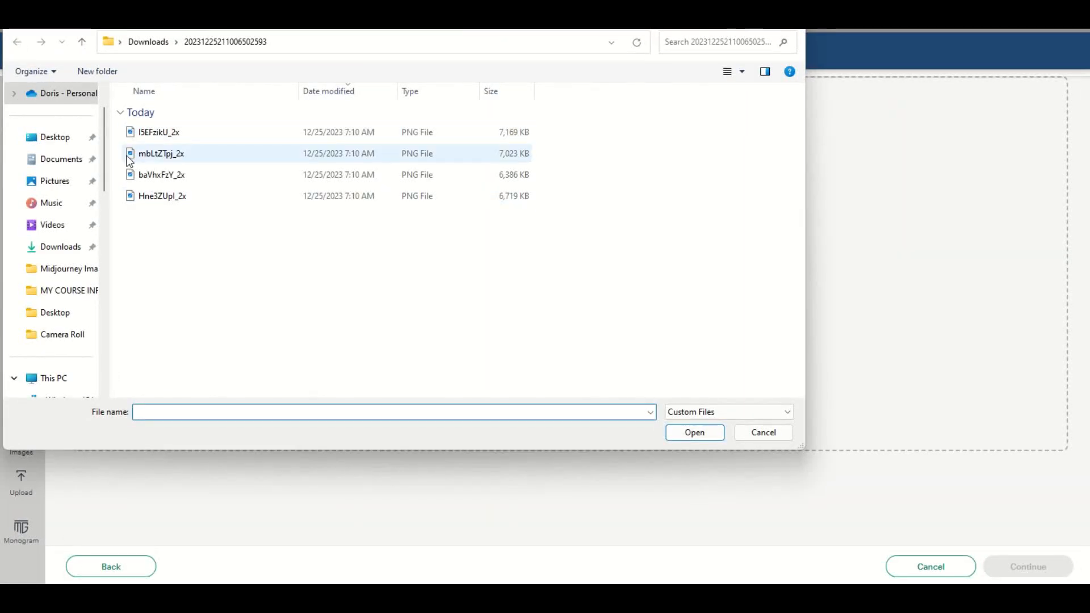
left_click(147, 154)
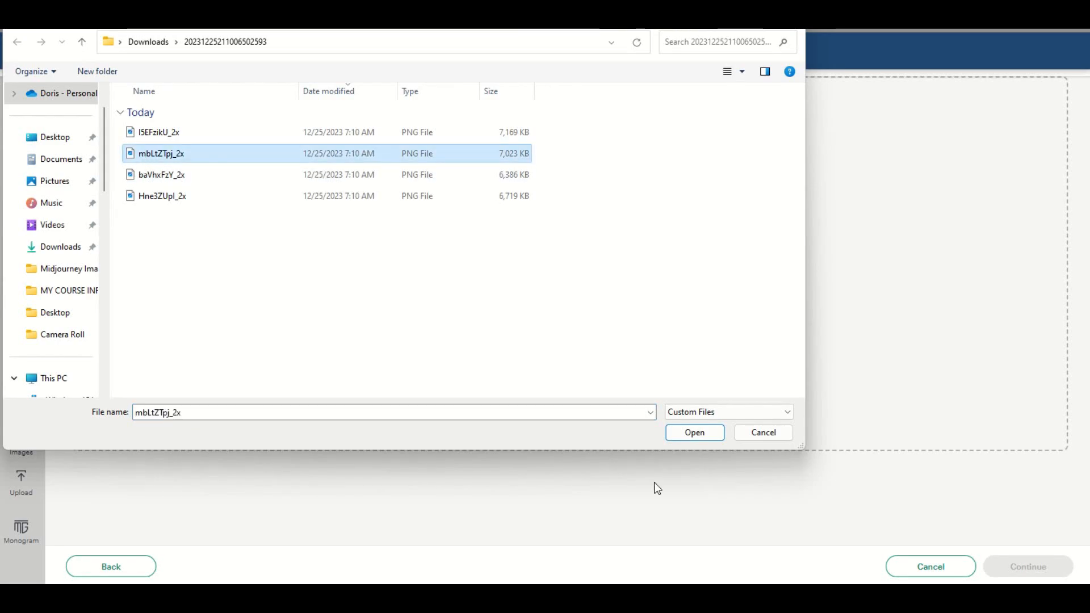
left_click(693, 433)
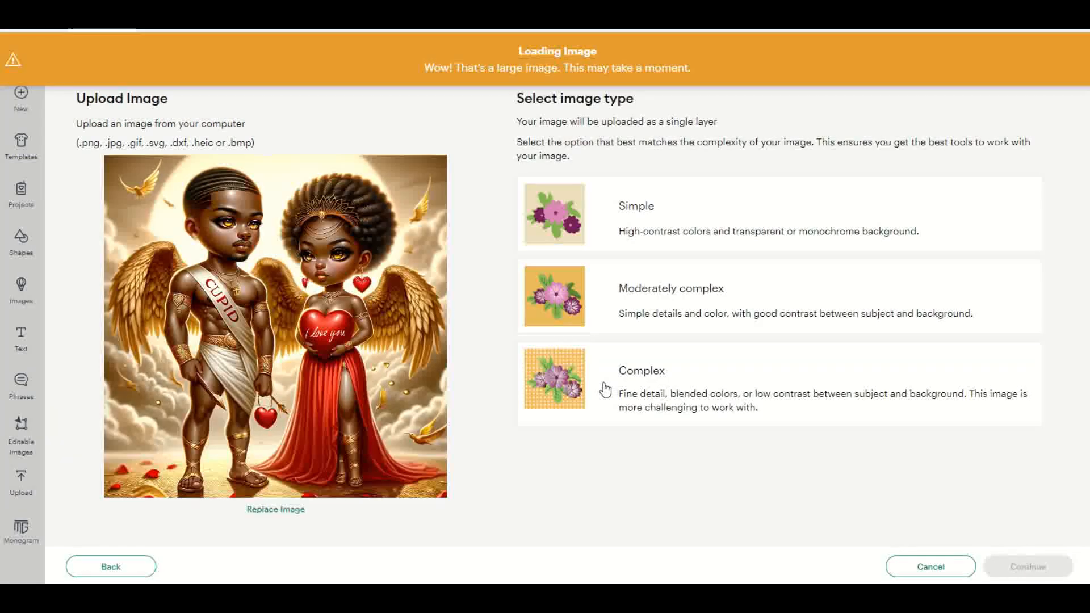
left_click(574, 396)
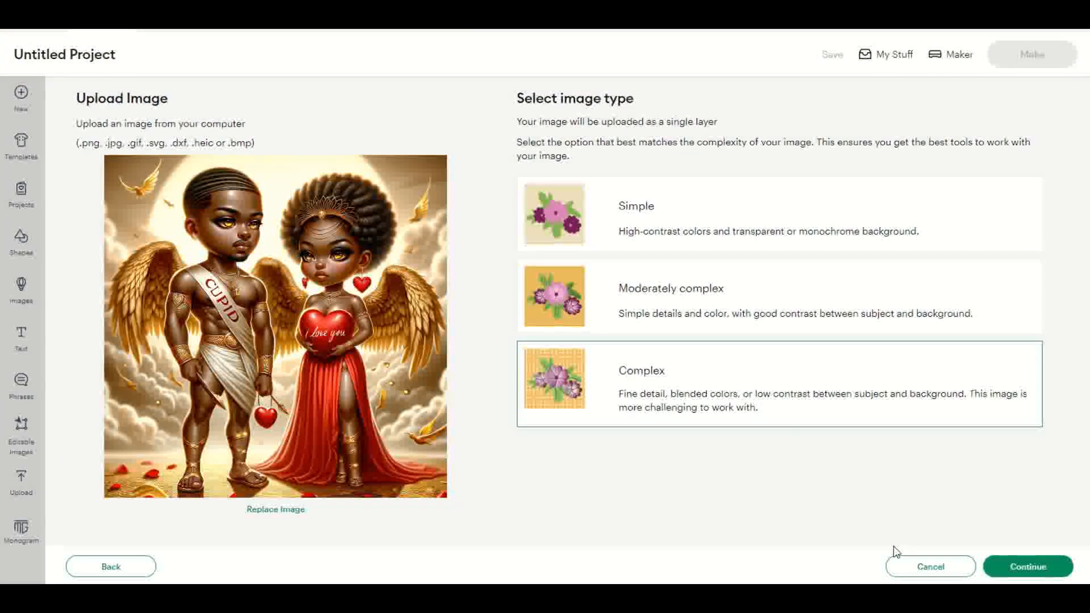
left_click(991, 566)
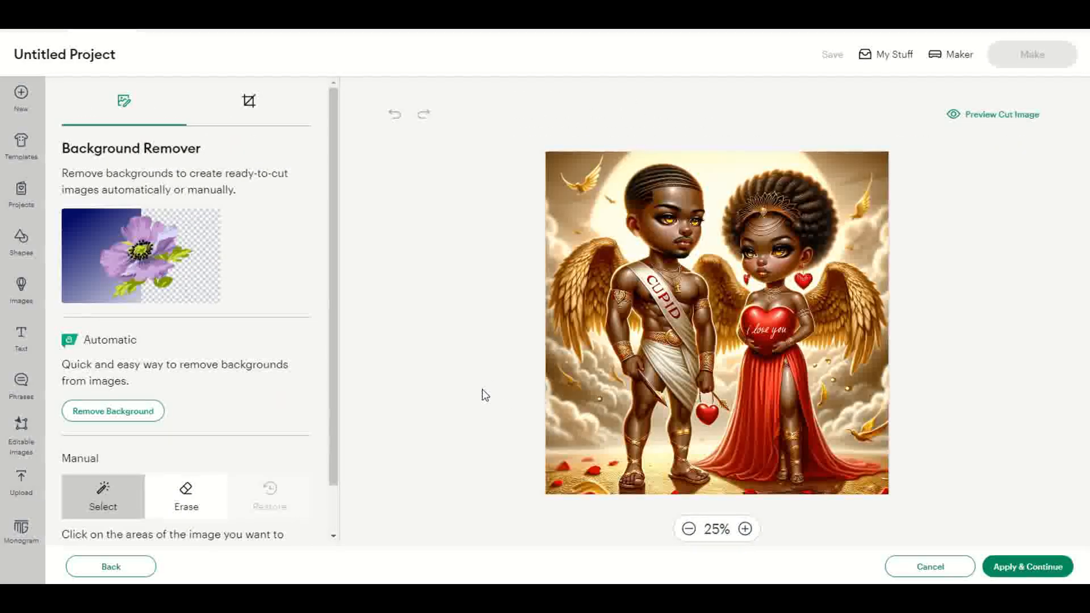
left_click(1005, 567)
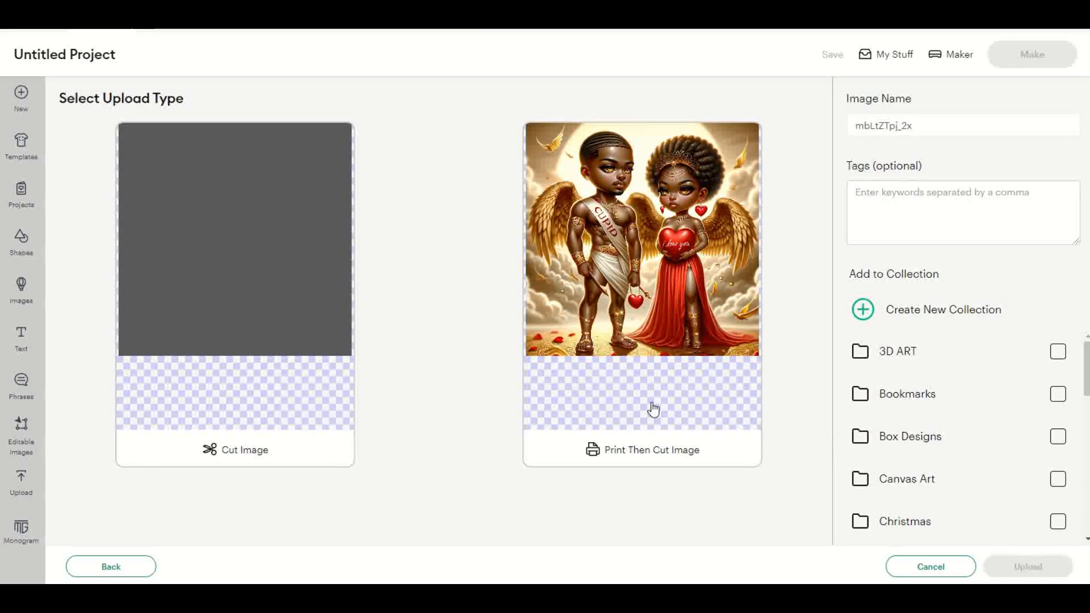
left_click(653, 409)
left_click(1027, 567)
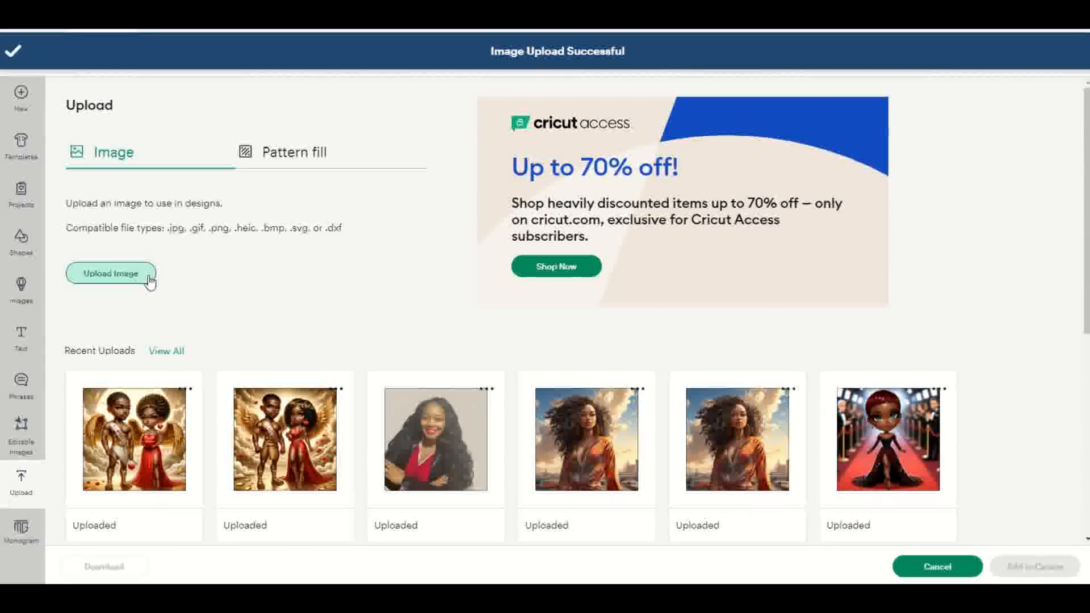
Step: Upload baVhxFzY_2x as a Complex, Print Then Cut image with its background kept
left_click(146, 277)
left_click(606, 281)
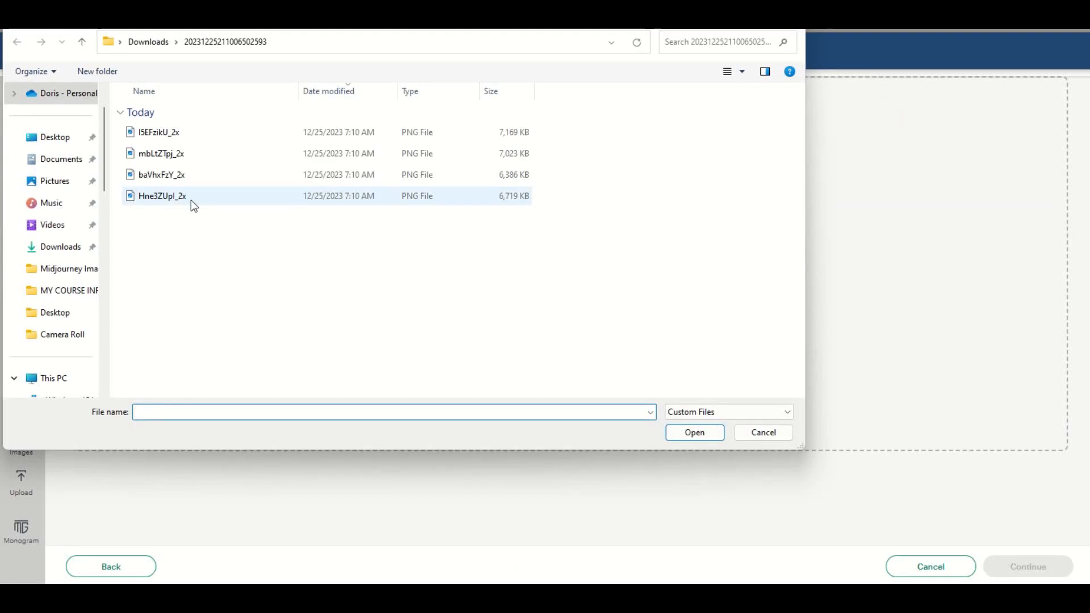
left_click(178, 176)
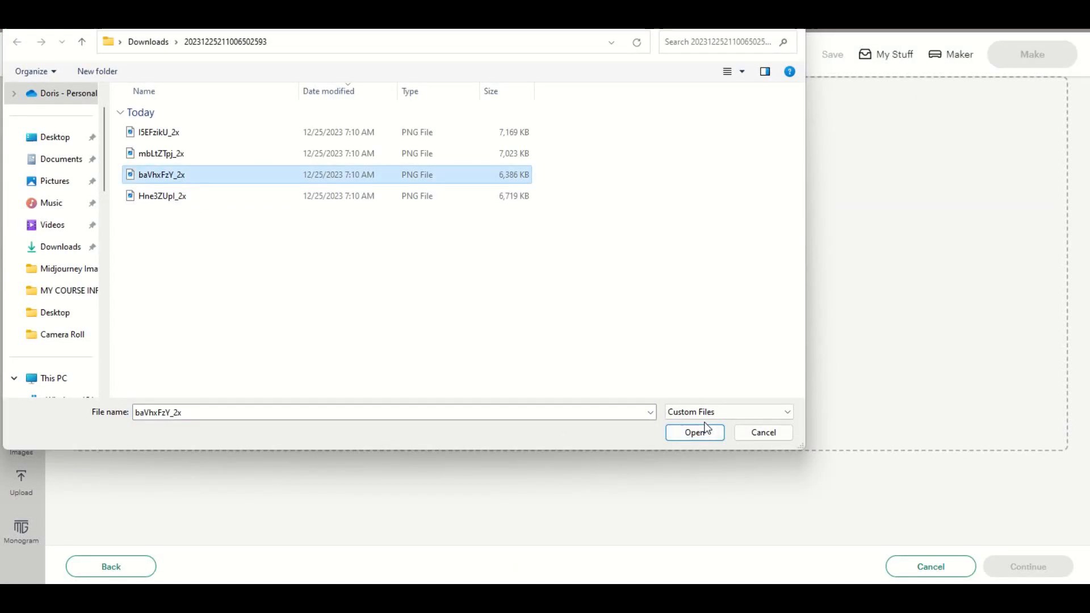
left_click(695, 432)
left_click(566, 376)
left_click(1017, 574)
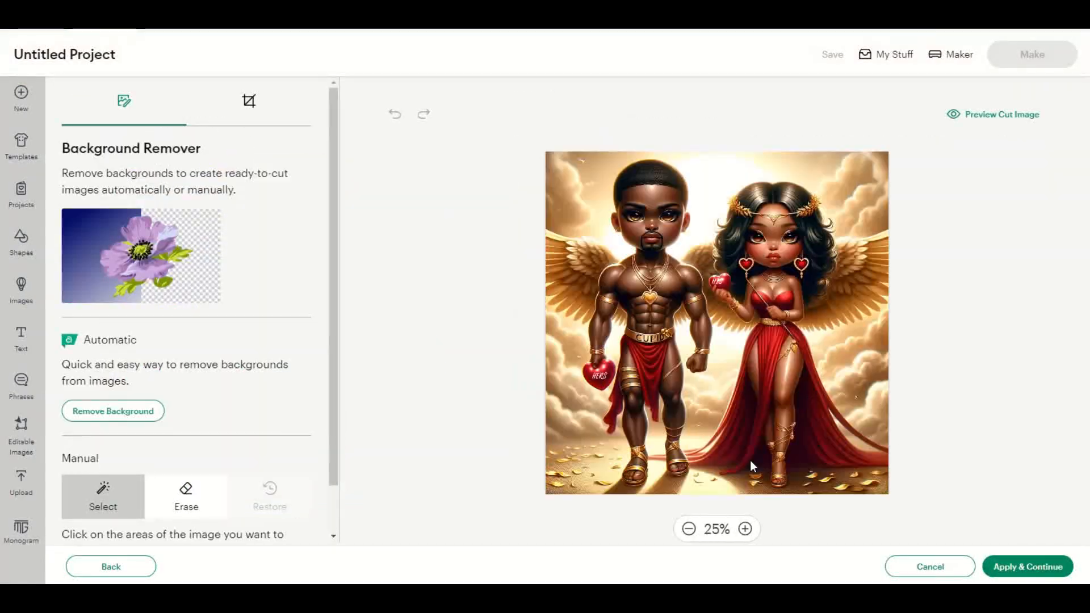
left_click(1030, 566)
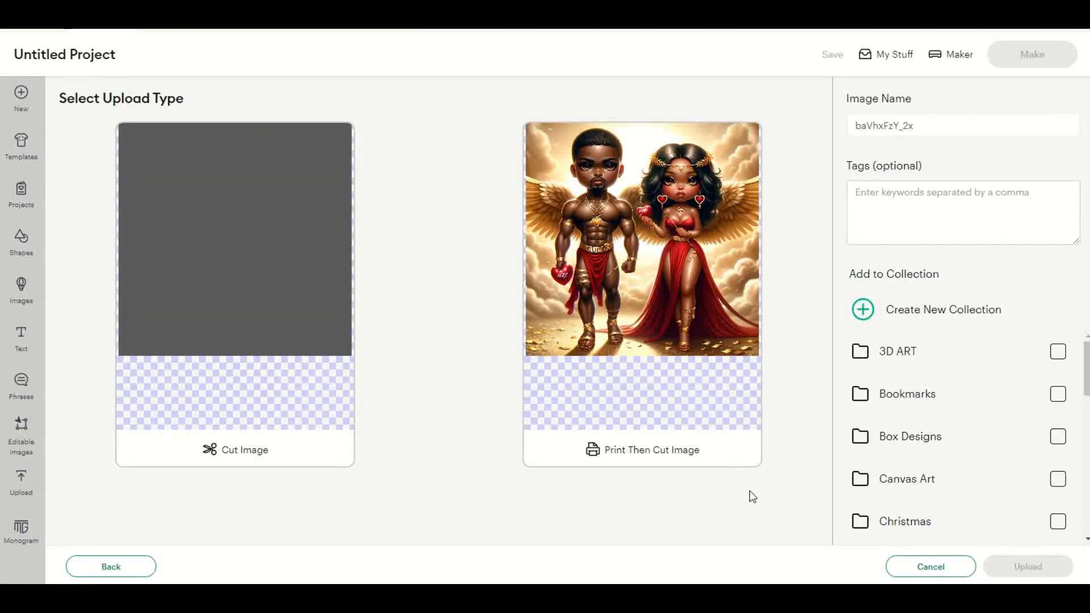
left_click(705, 420)
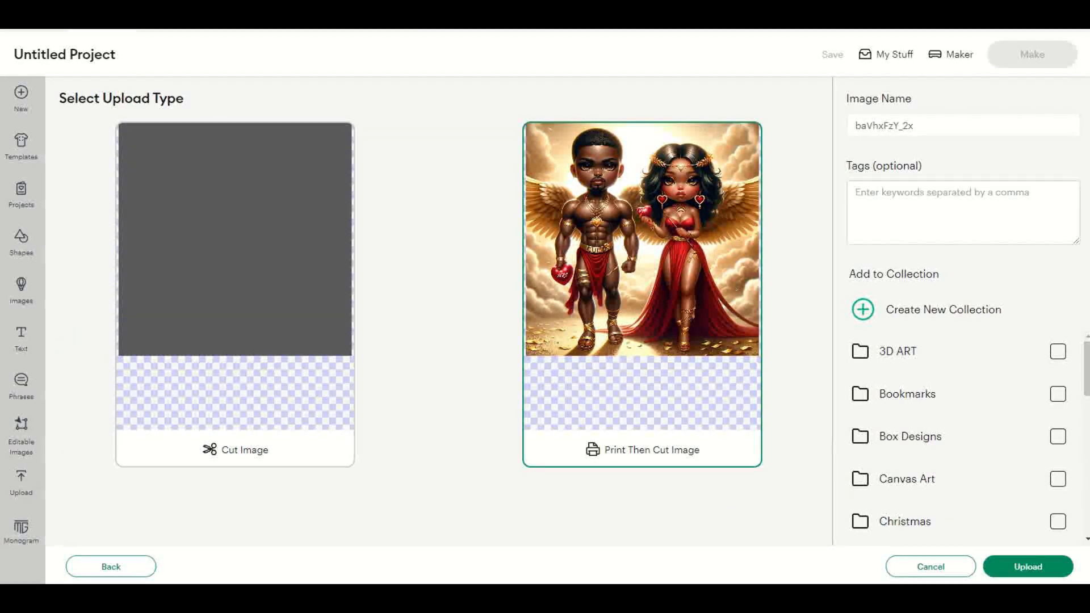
left_click(1027, 567)
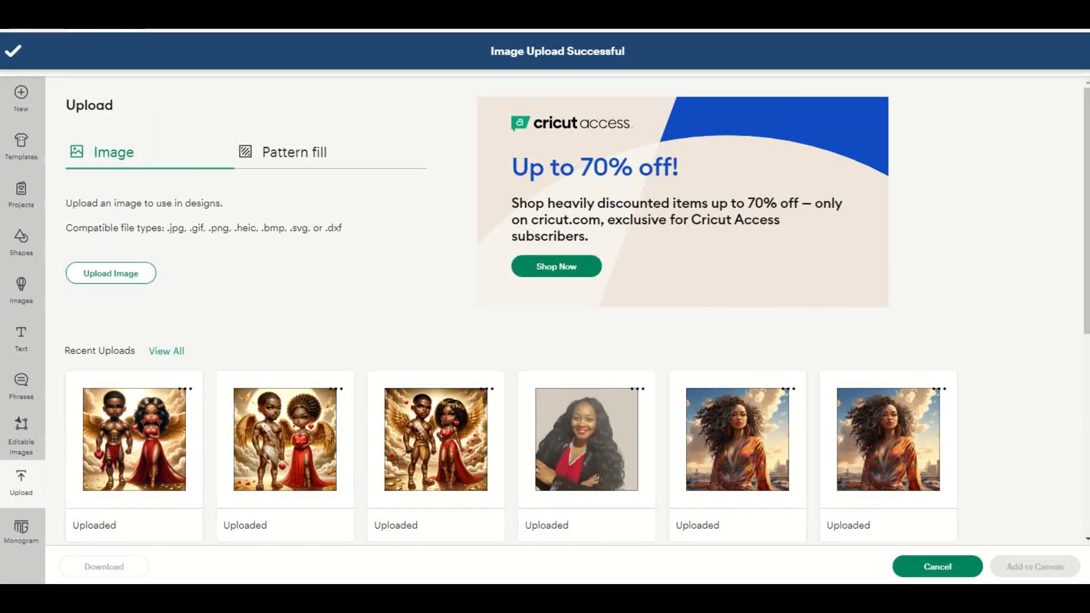
Step: Upload Hne3ZUpI_2x as a Complex, Print Then Cut image with its background kept
left_click(131, 273)
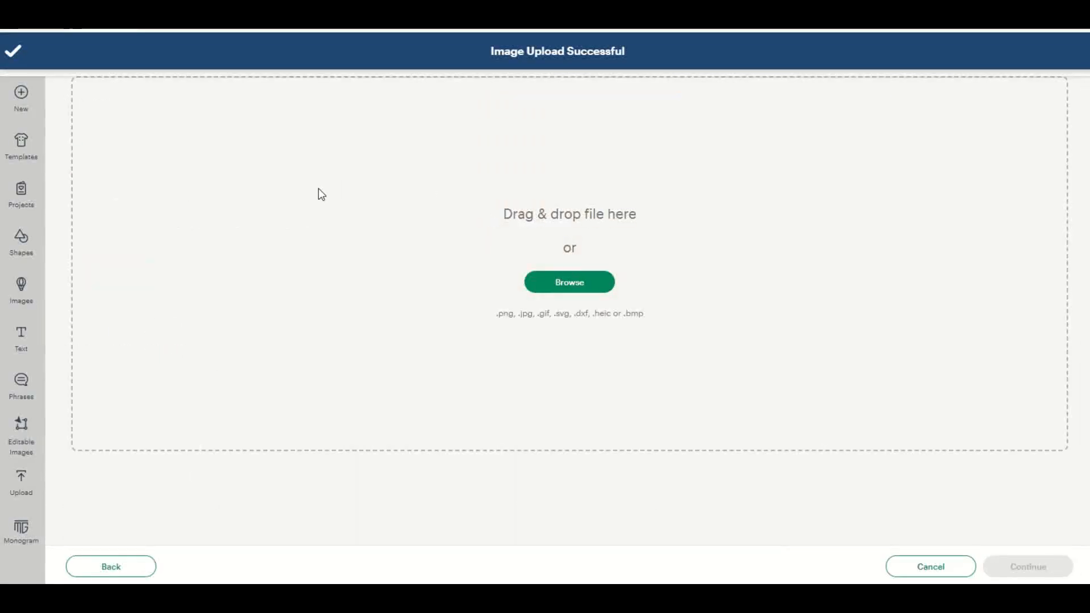
left_click(613, 280)
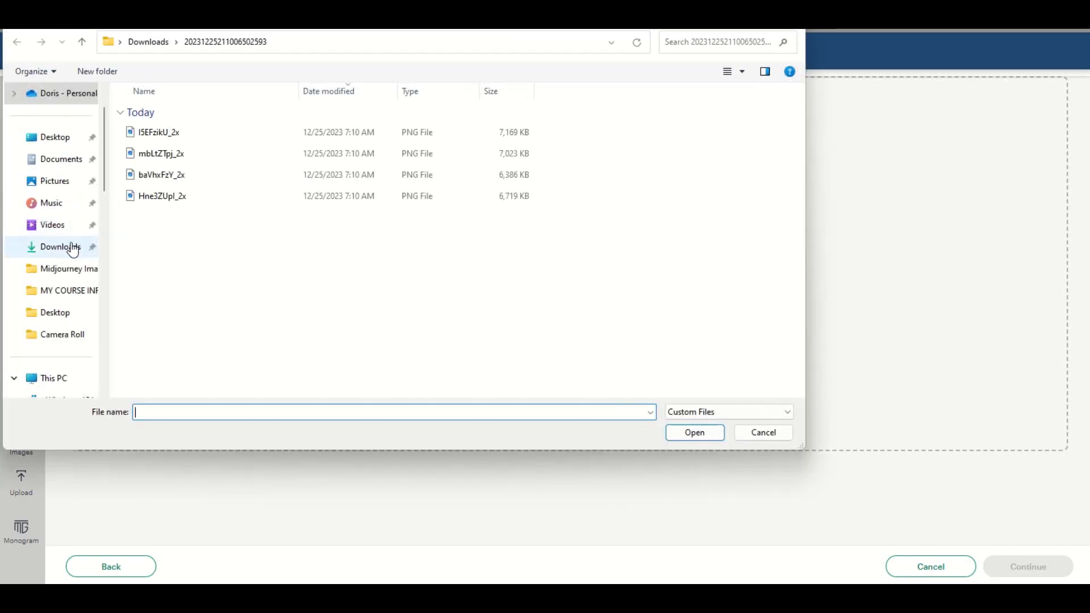
left_click(163, 196)
left_click(717, 432)
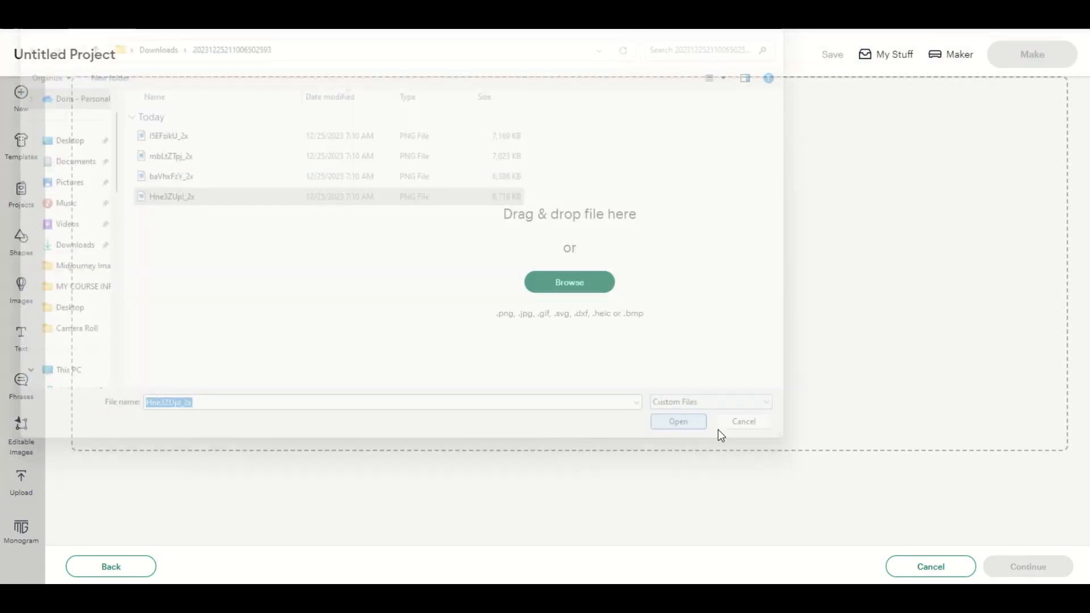
left_click(544, 402)
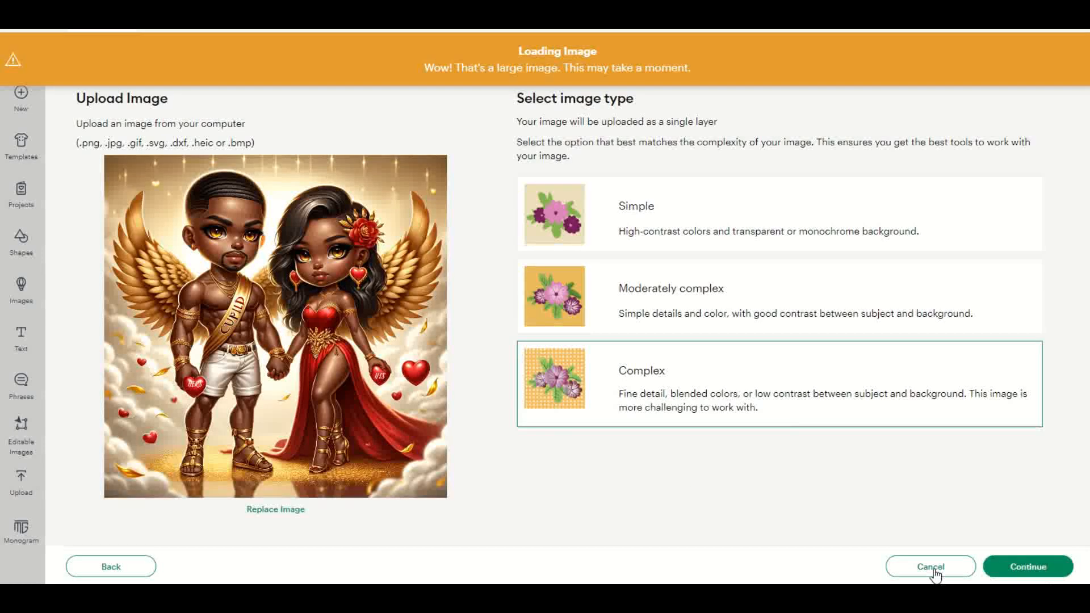
left_click(1026, 566)
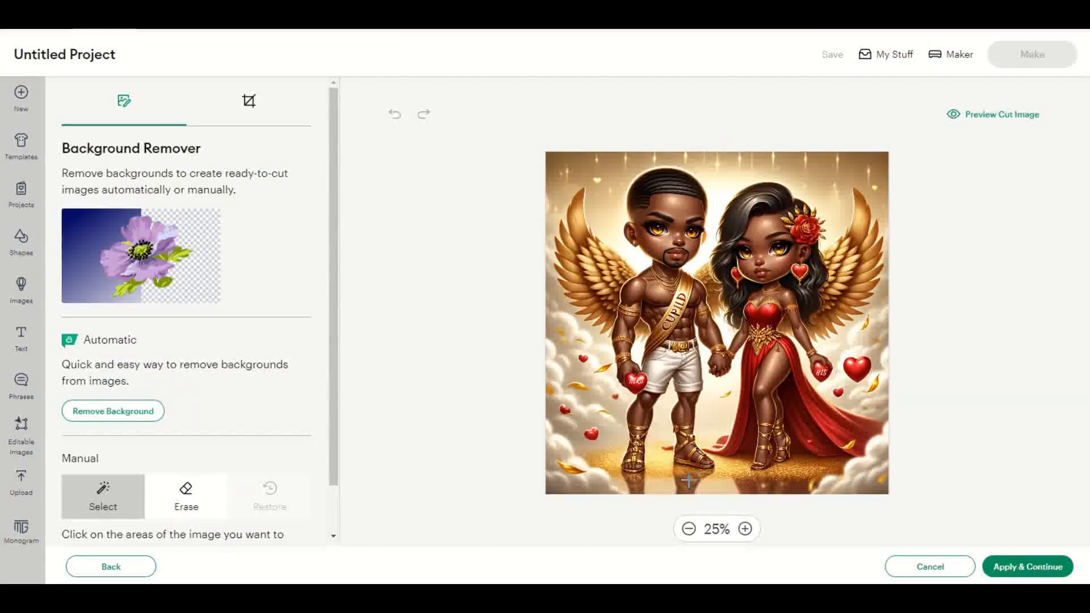
left_click(1051, 568)
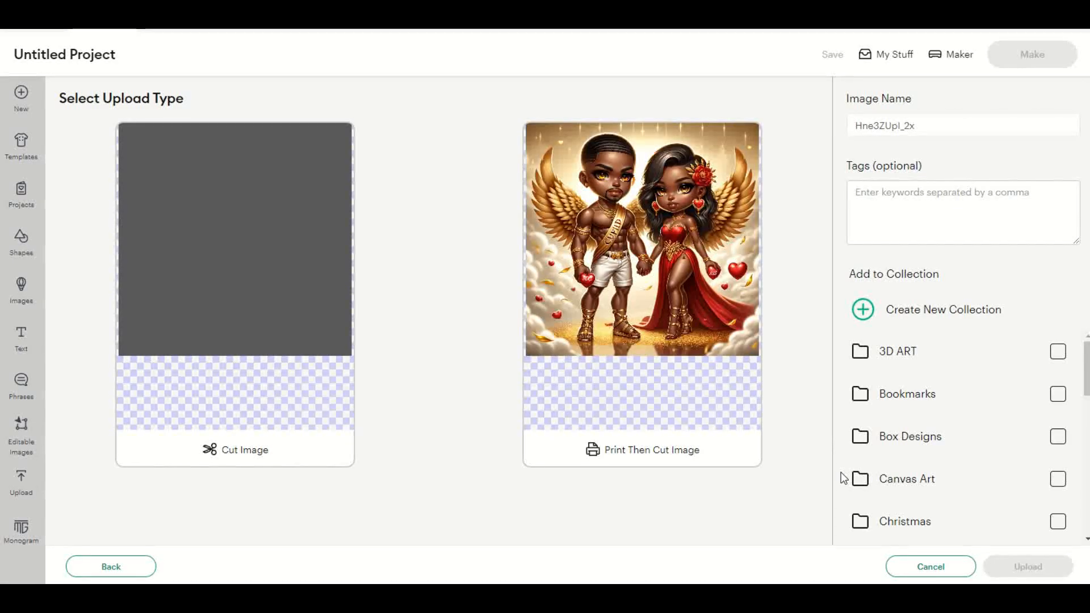
left_click(660, 380)
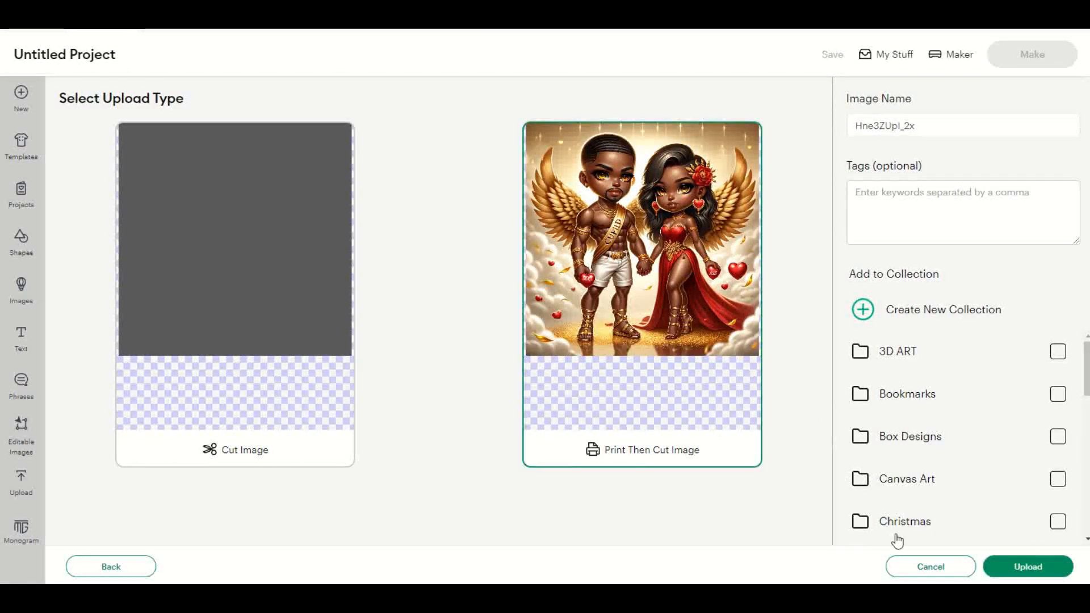
left_click(1028, 569)
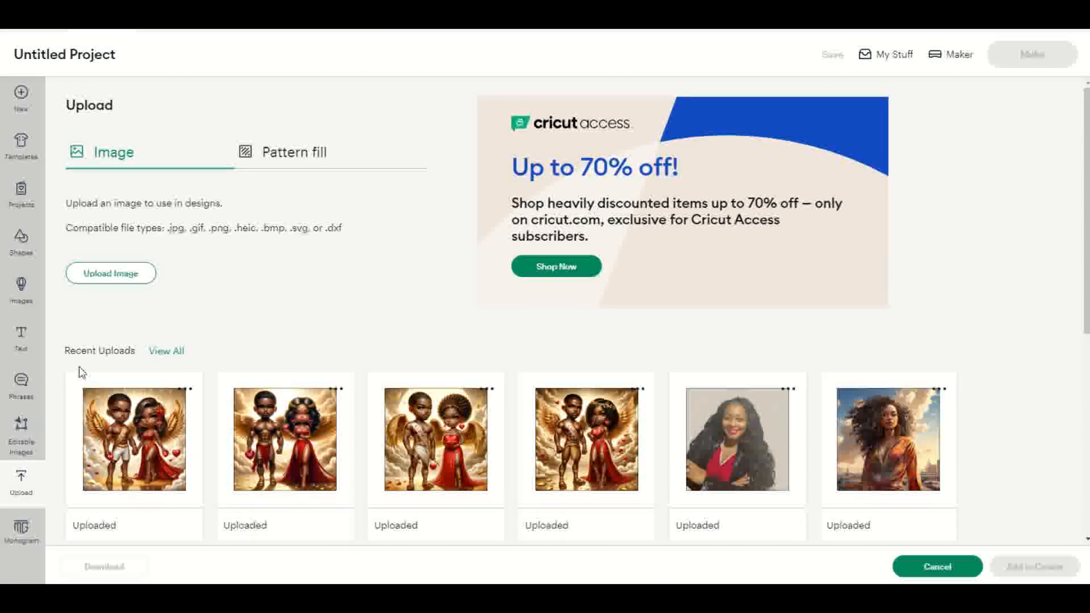
Step: Select the four newly uploaded Cupid couple images among the recent uploads and add them to the canvas
left_click(87, 392)
left_click(317, 433)
left_click(425, 437)
left_click(585, 440)
left_click(1035, 566)
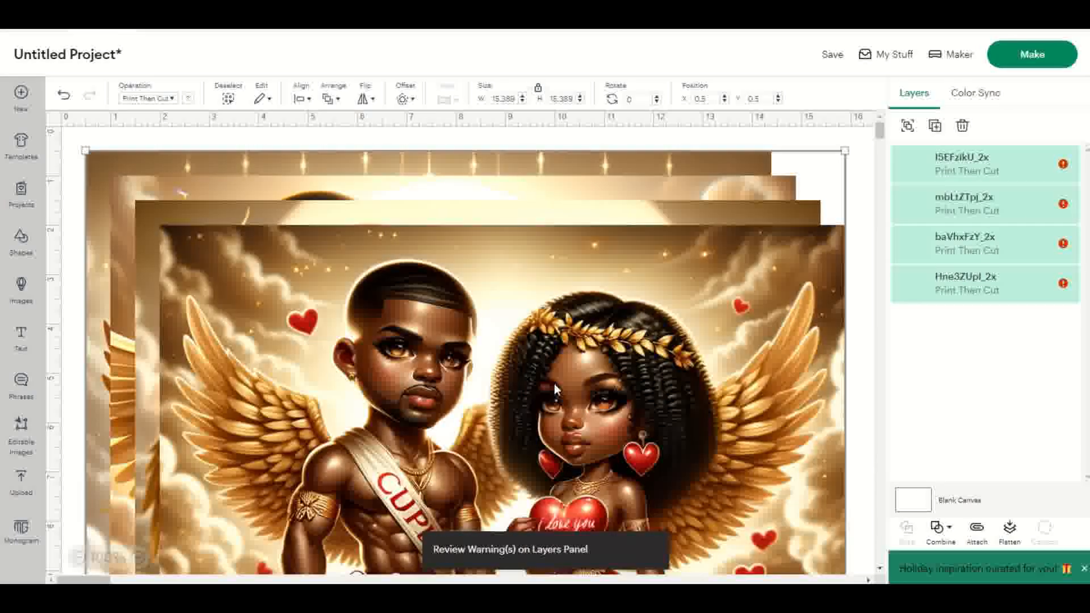
Step: Hide the Hne3ZUpI_2x, baVhxFzY_2x and mbLtZTpj_2x layers, leaving only I5EFzikU_2x shown on the canvas
left_click_drag(567, 348, 567, 347)
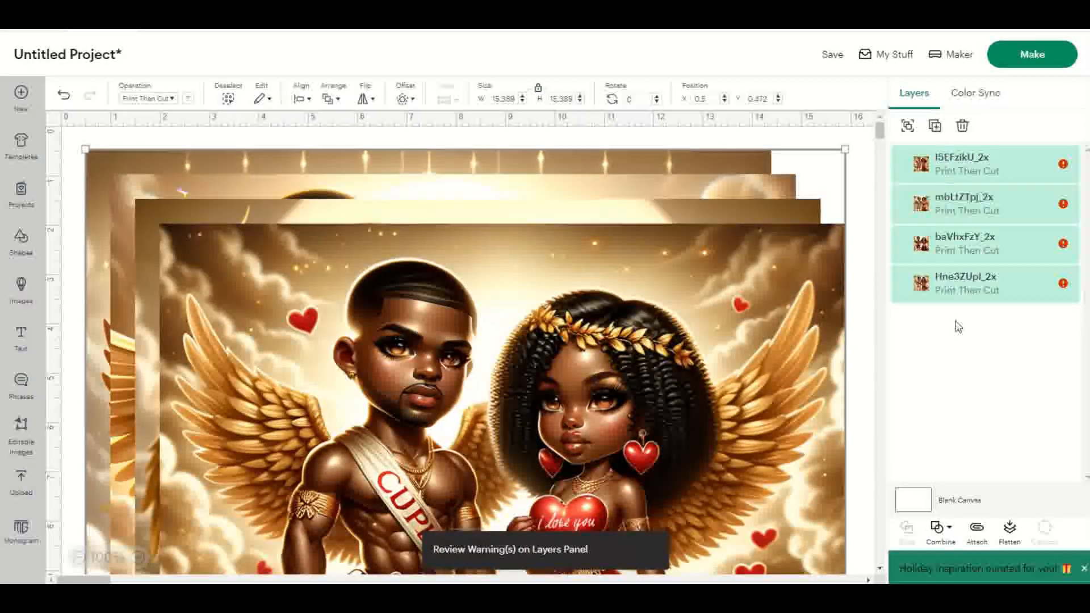
left_click(1063, 283)
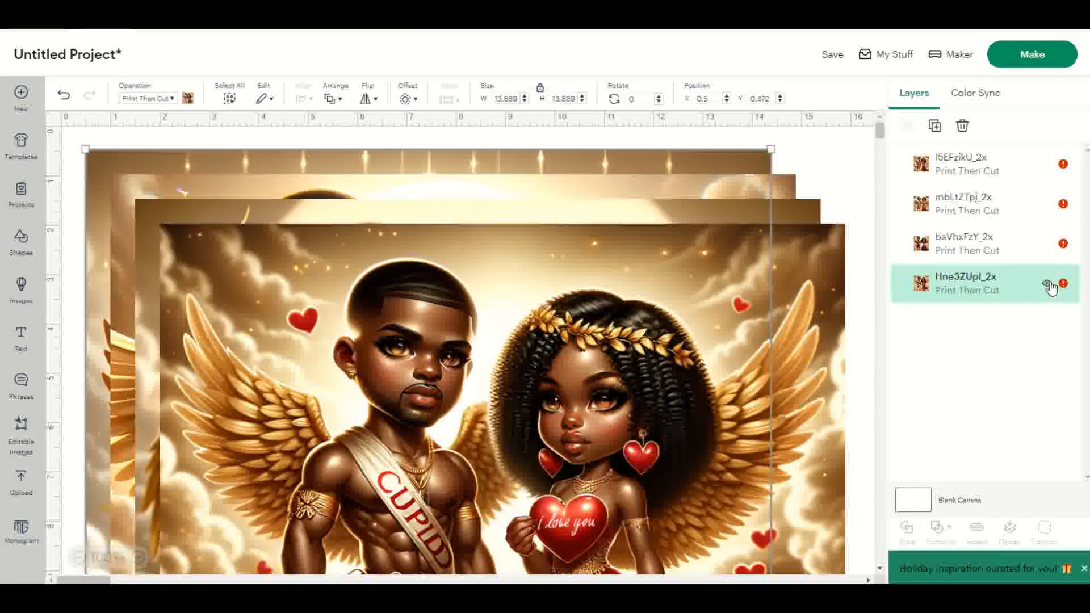
left_click(1047, 284)
left_click(1046, 244)
left_click(1045, 204)
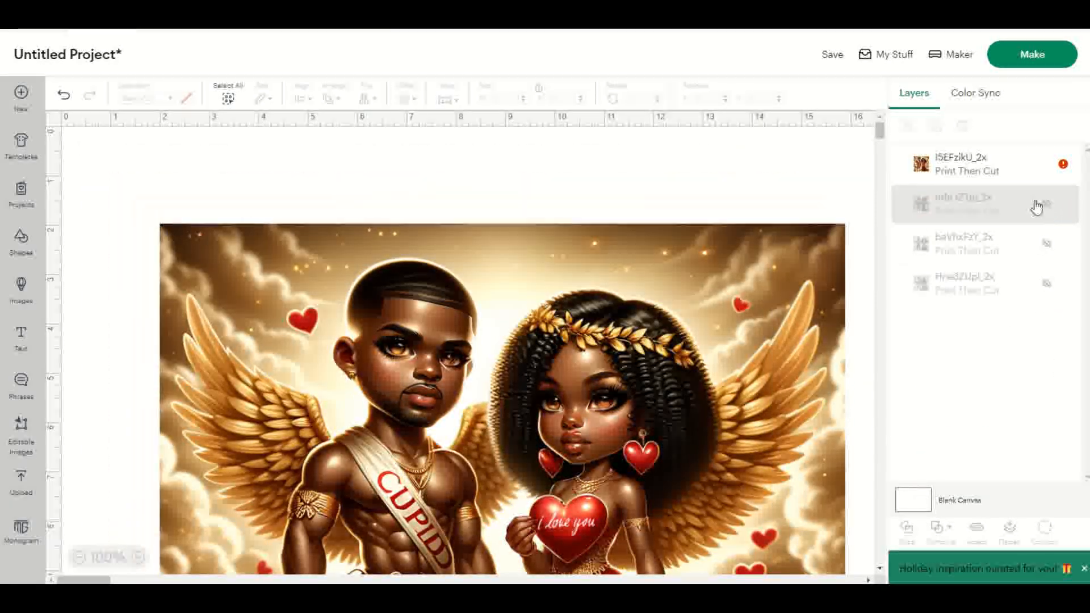
Step: Unlock the proportions of the I5EFzikU_2x image and set its width and height to 3.76 in each
left_click(320, 283)
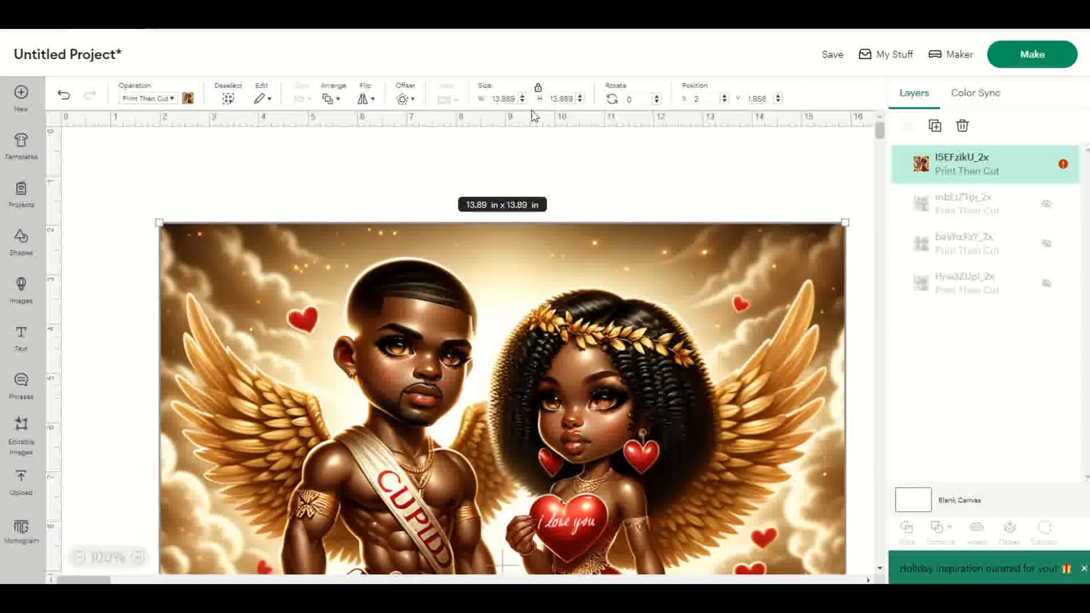
left_click(537, 90)
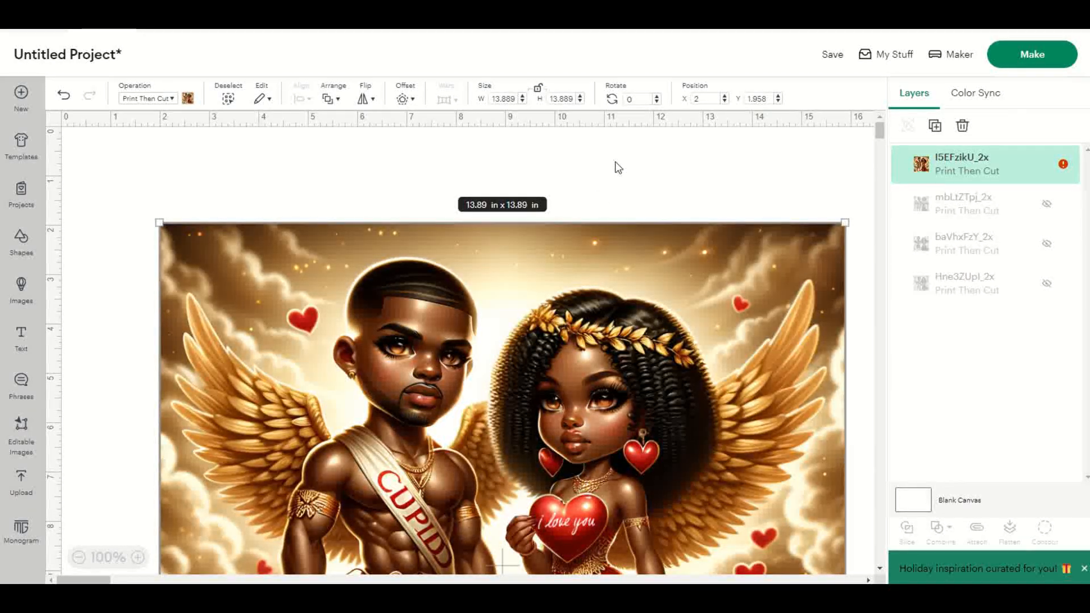
left_click(493, 98)
type("3.76")
key("Tab")
type("3")
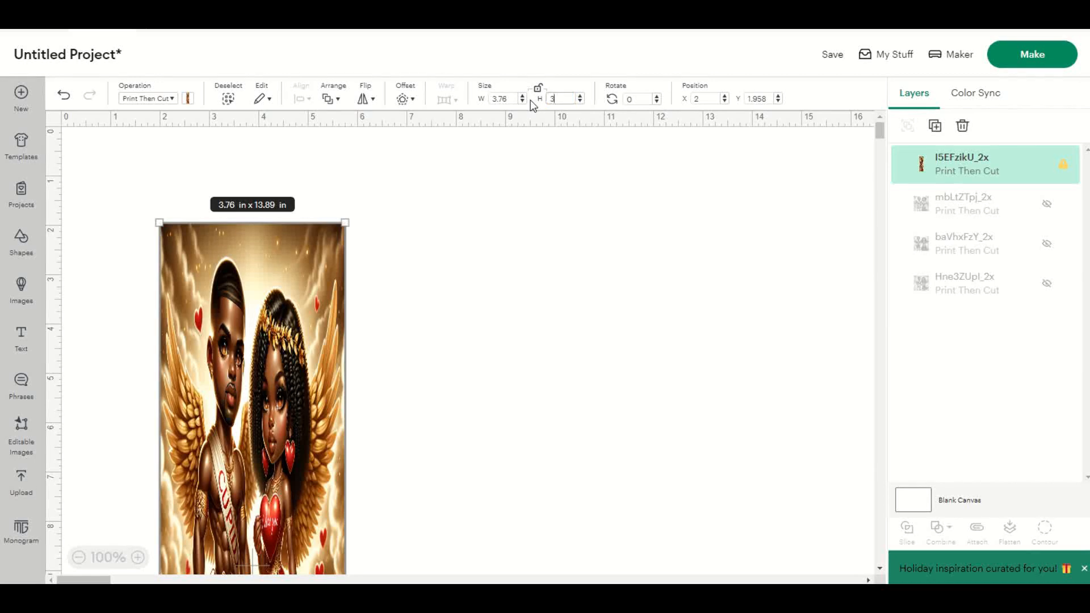
type(".76")
key("Tab")
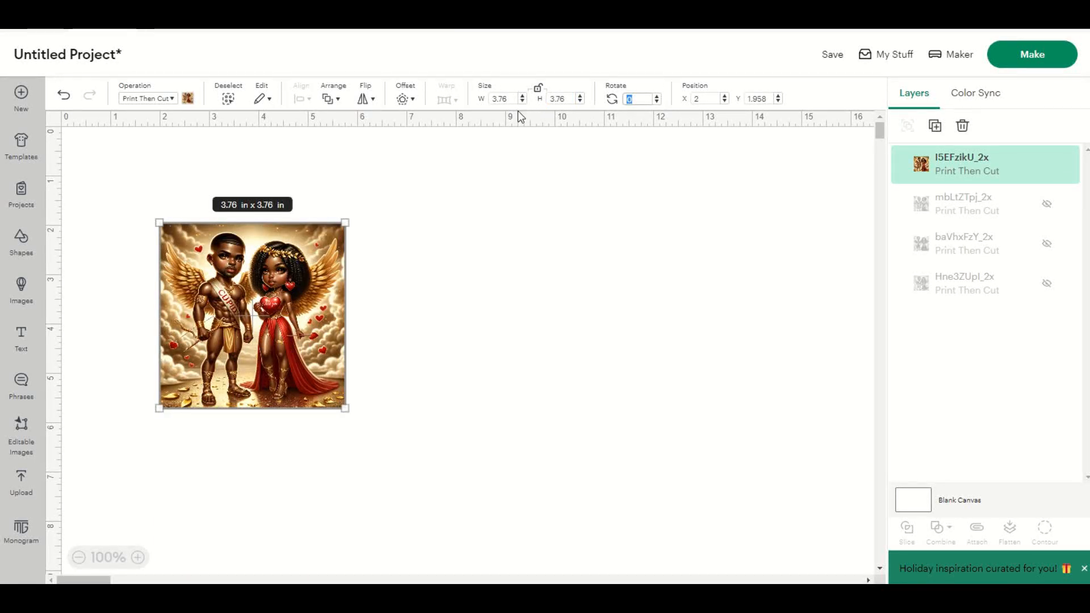
Step: Undo the accidental height change on I5EFzikU_2x and move the image to the canvas's upper-left corner, at about X 0.18, Y 0.24
left_click_drag(227, 408, 159, 391)
left_click(63, 94)
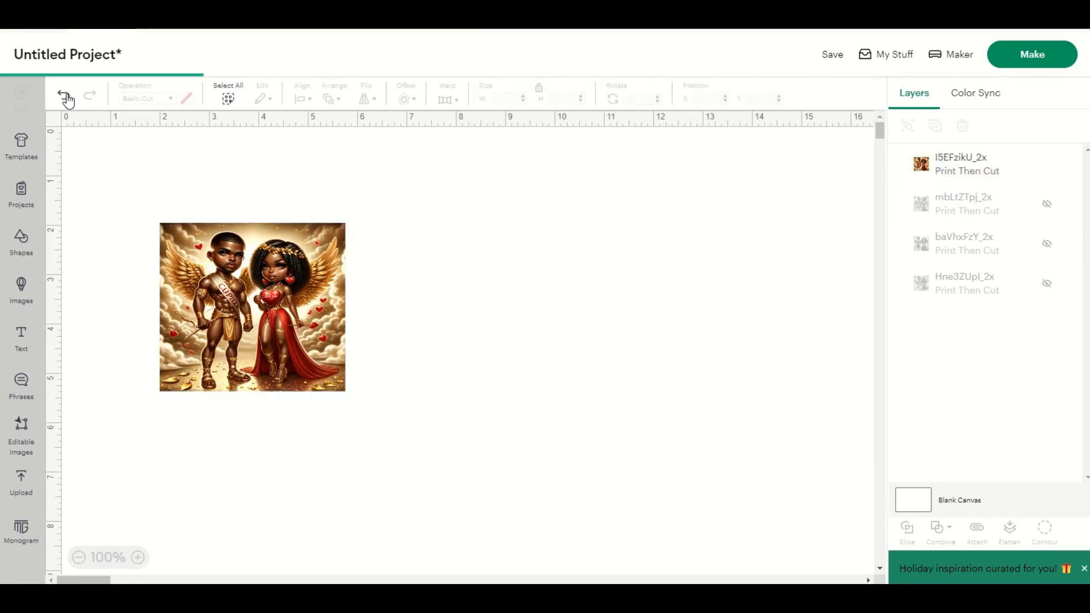
left_click(288, 277)
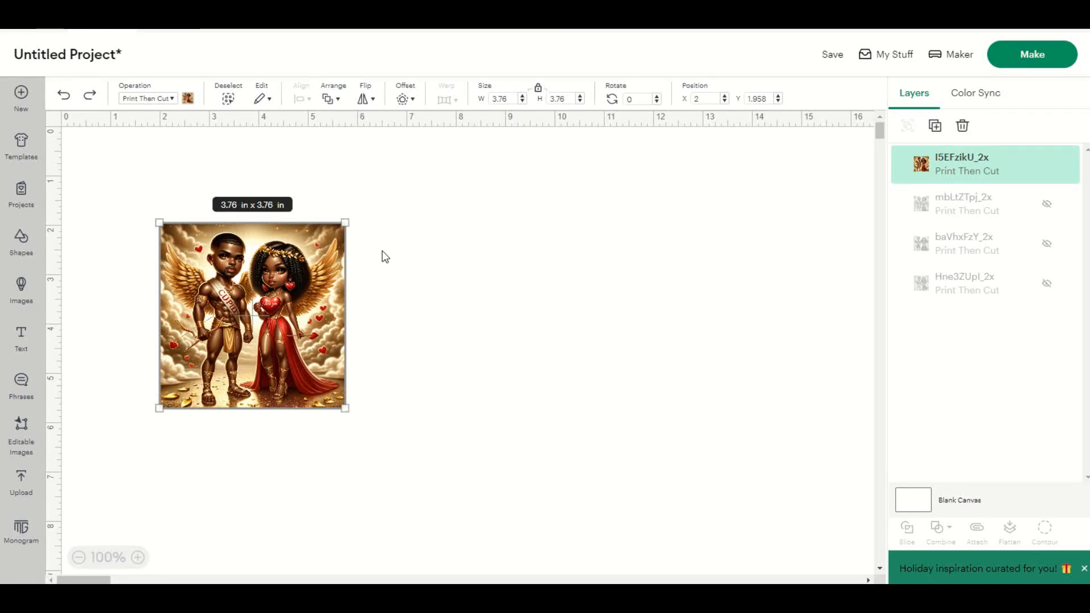
left_click_drag(305, 316, 215, 229)
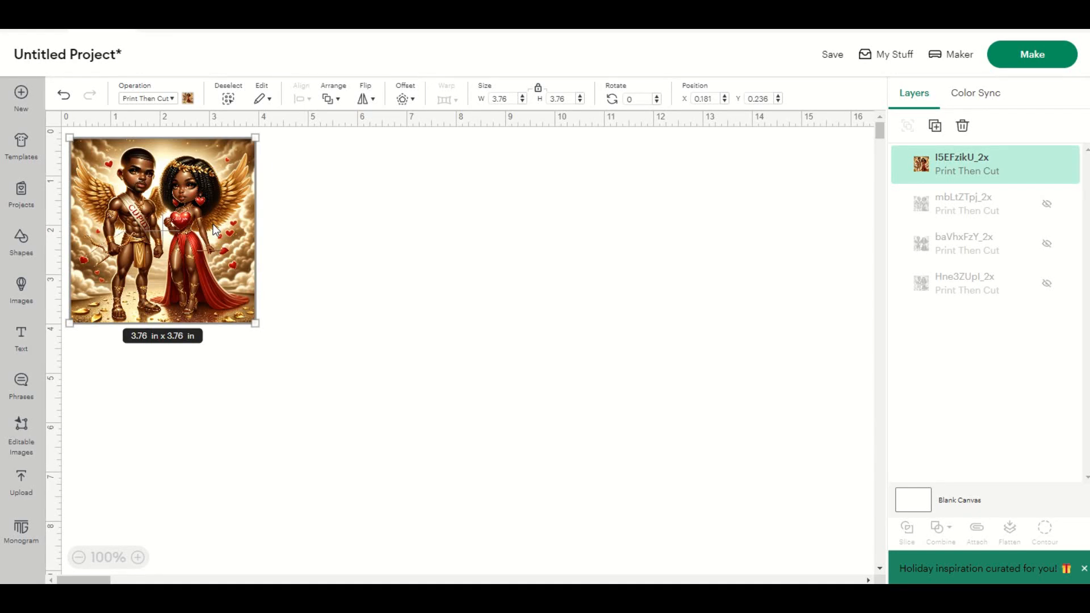
Step: Bring back the hidden mbLtZTpj_2x image at 3.76 × 3.76 in and place it directly right of the first image
left_click(1047, 204)
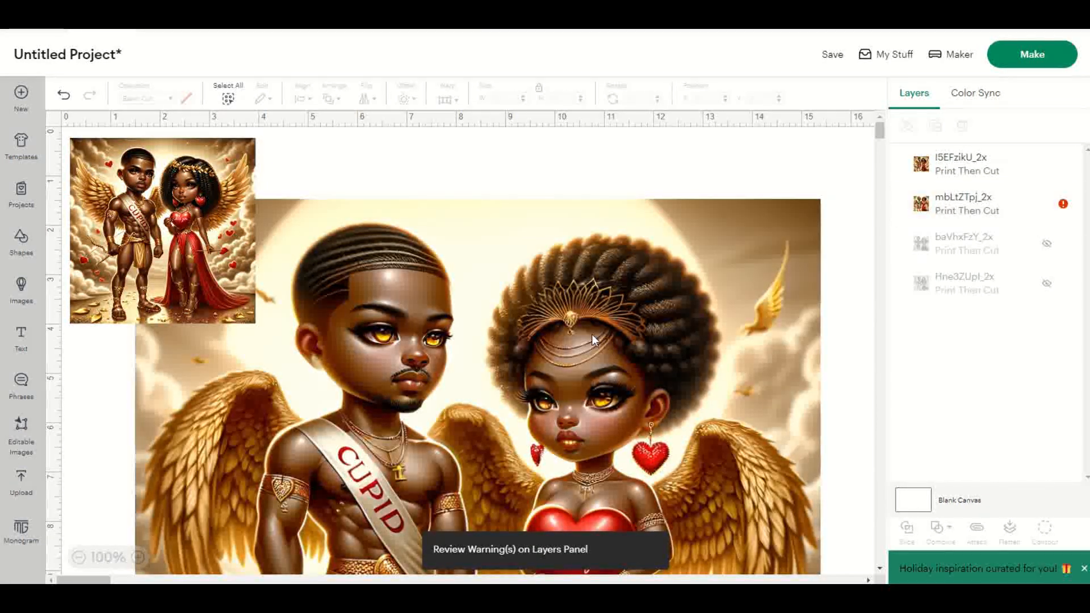
left_click(389, 309)
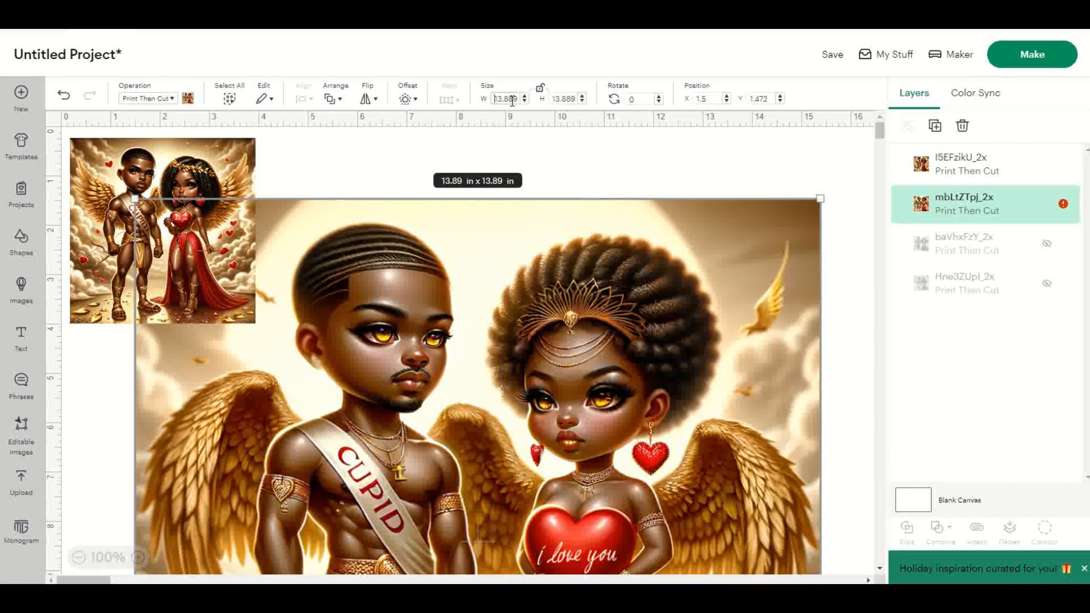
type("3.76")
key("Tab")
type("3.7")
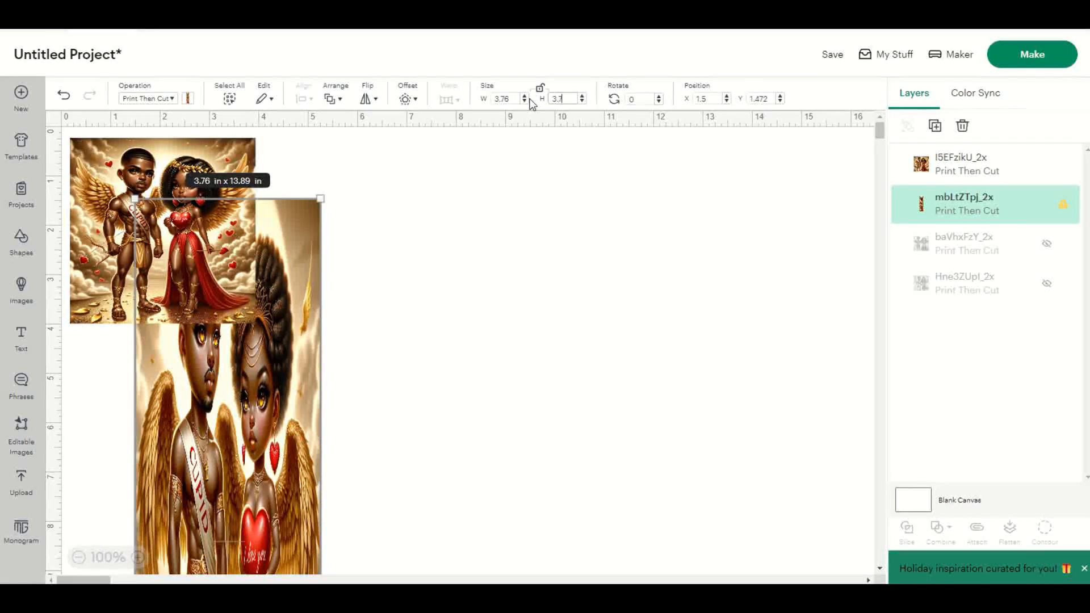
key("Tab")
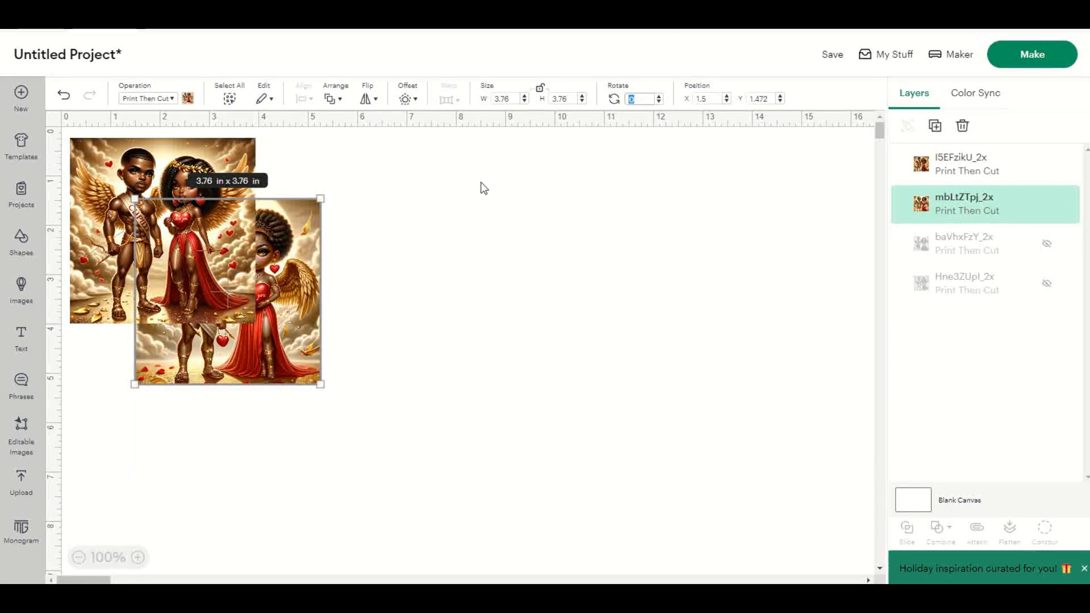
left_click_drag(281, 364, 410, 305)
left_click(663, 396)
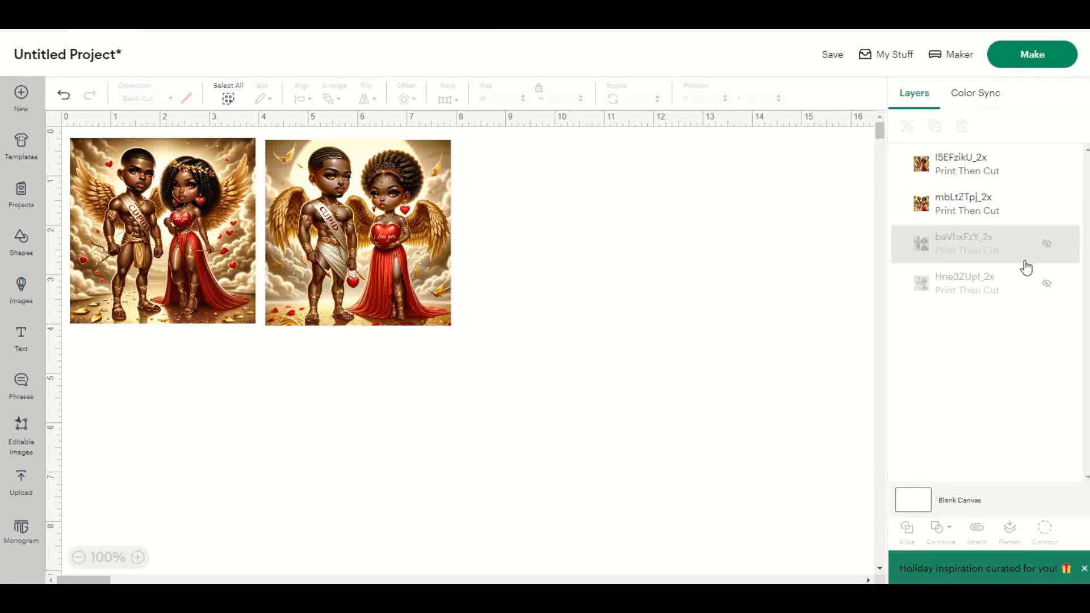
Step: Bring back the hidden baVhxFzY_2x image at 3.76 × 3.76 in and place it directly below the first image, at about X 0.17, Y 4.19
left_click(1046, 244)
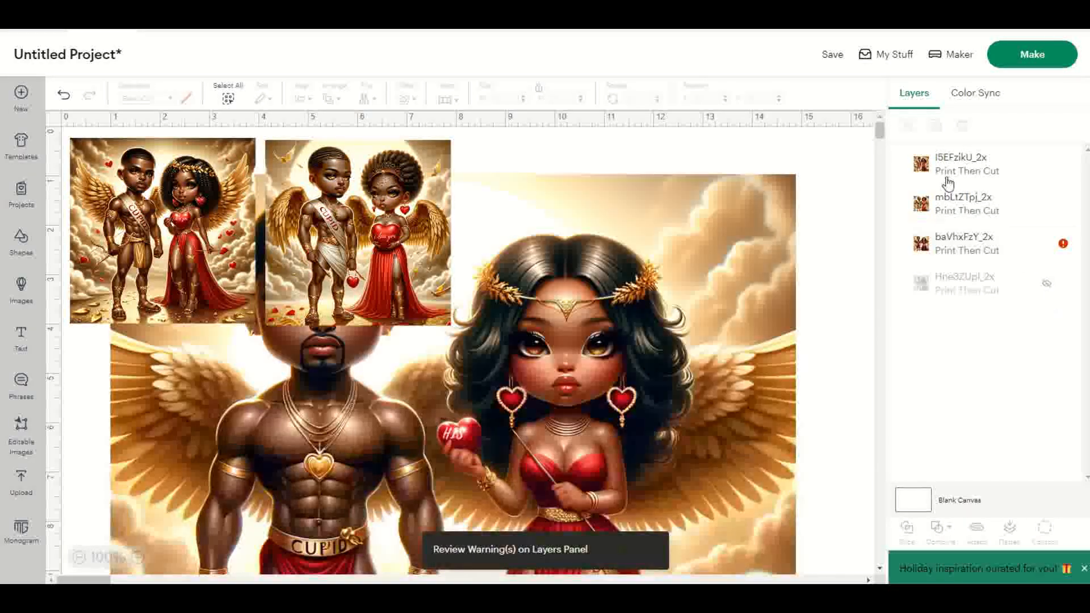
left_click(557, 278)
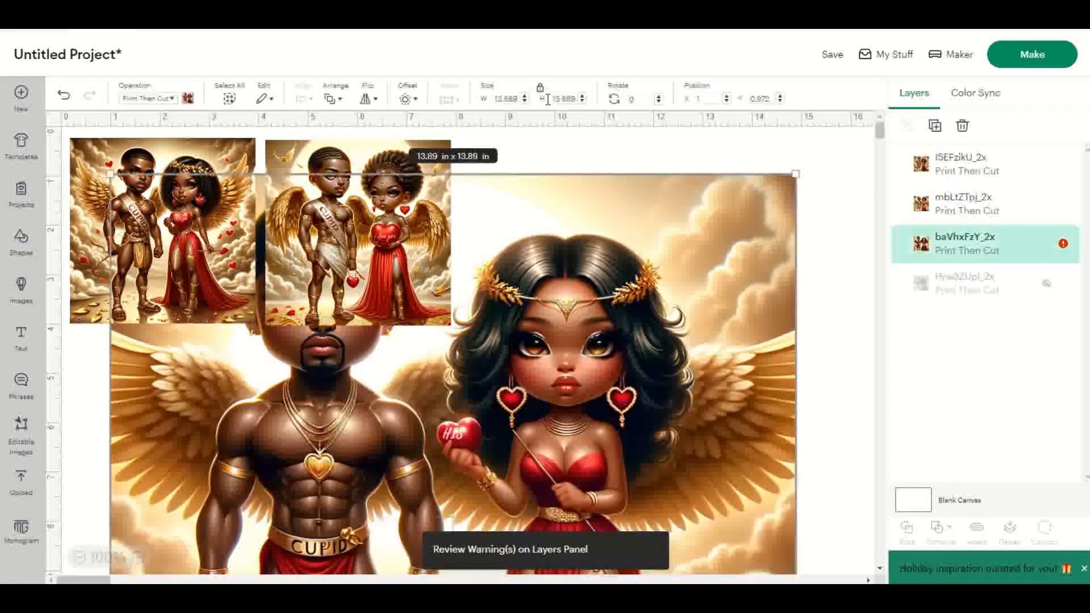
left_click(506, 98)
type("3.76")
key("Tab")
type("3.76")
key("Tab")
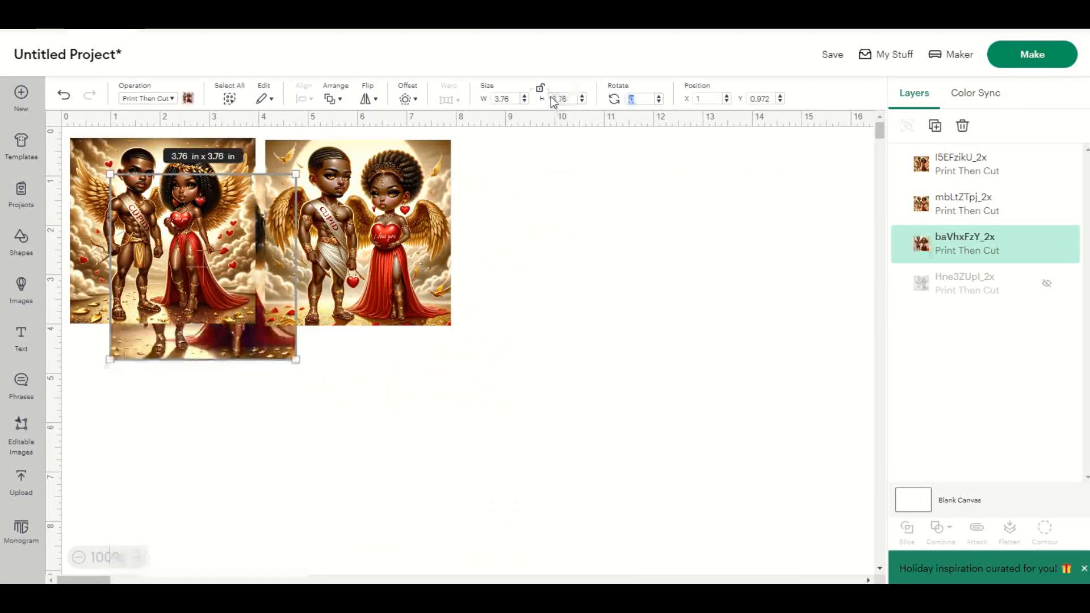
left_click(370, 362)
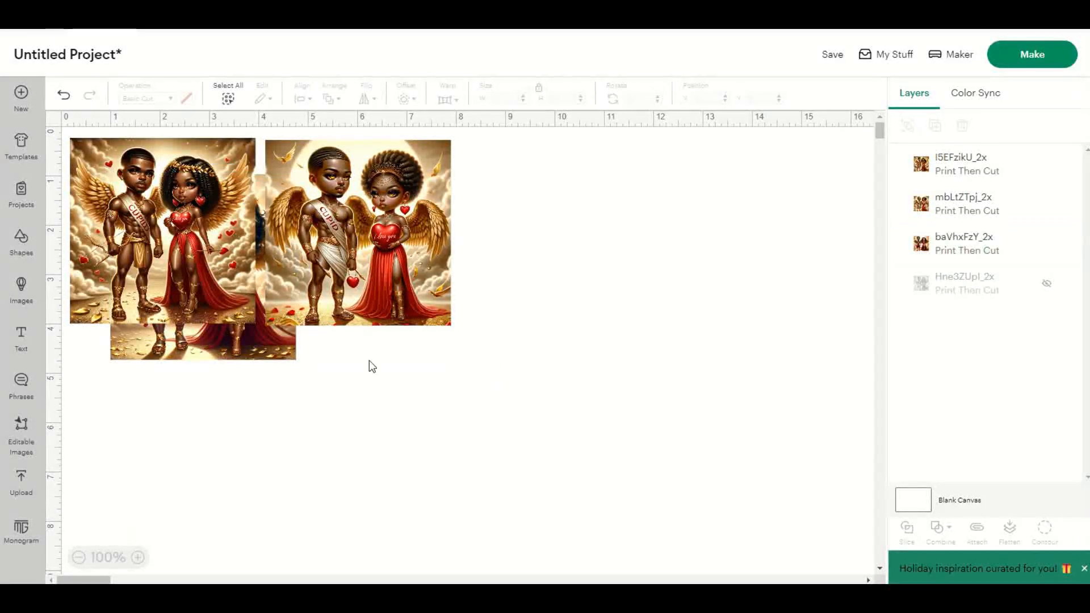
left_click_drag(275, 343, 224, 511)
mouse_move(152, 430)
left_mouse_down()
mouse_move(188, 435)
mouse_move(160, 421)
left_mouse_up()
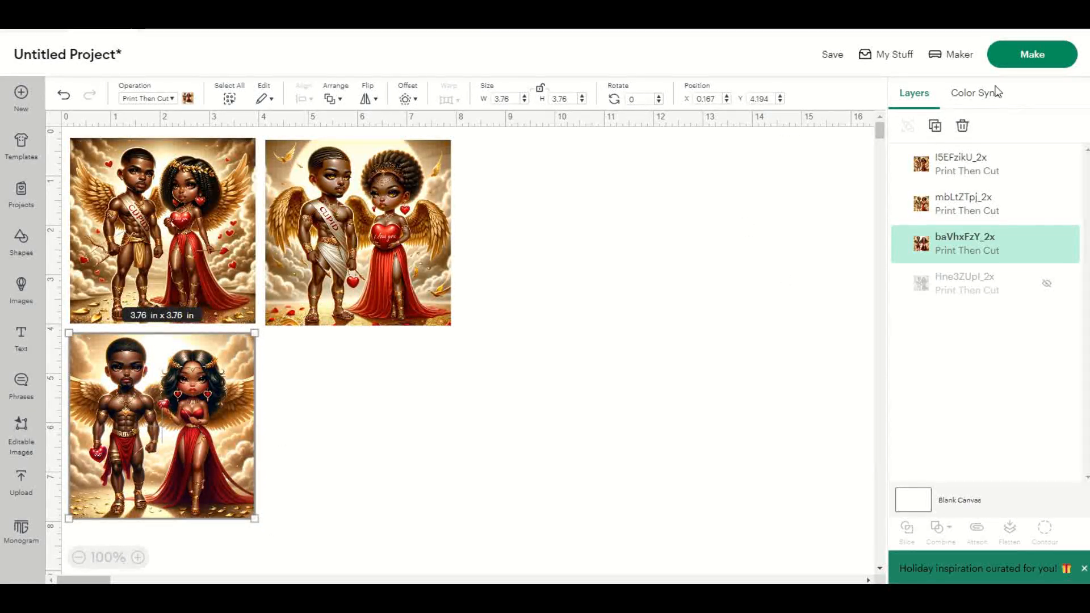
Step: Bring back the hidden Hne3ZUpI_2x image at 3.76 × 3.76 in and complete the two-by-two grid with it, at about X 4.18, Y 4.21
left_click(1046, 284)
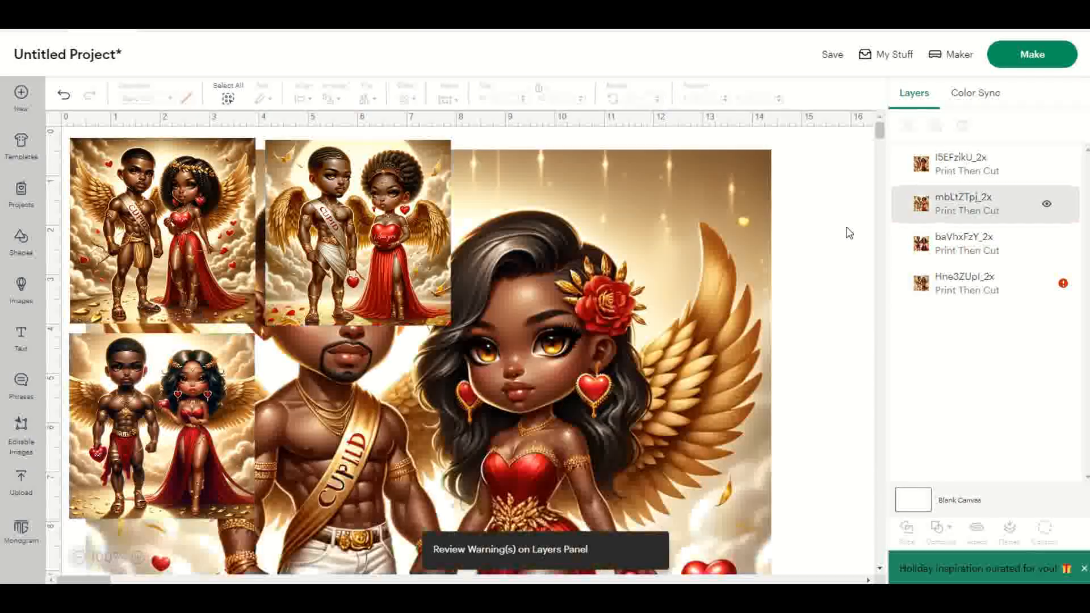
left_click(591, 328)
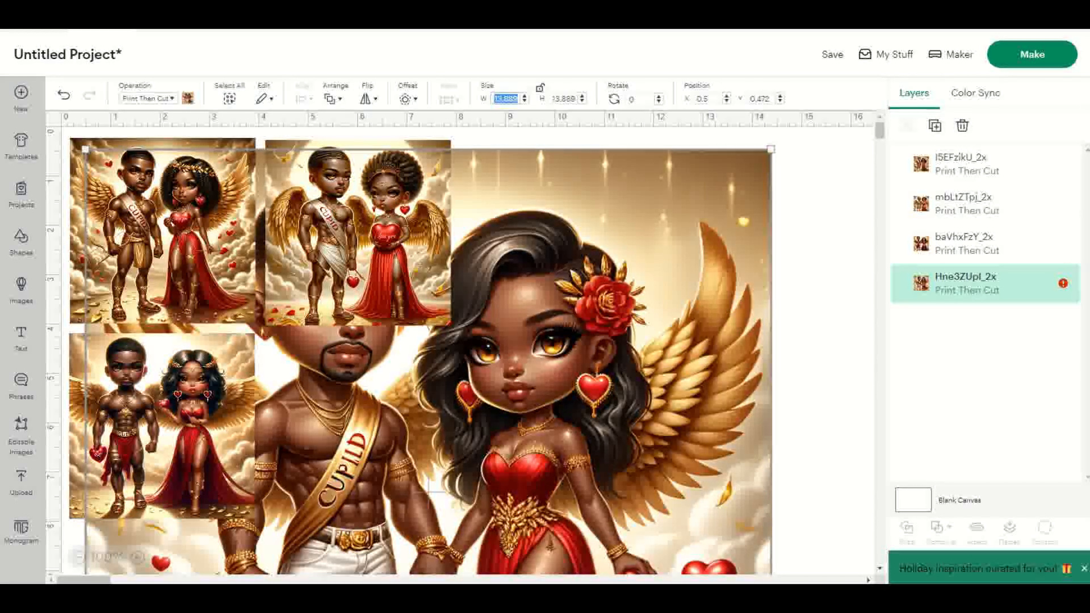
left_click(514, 98)
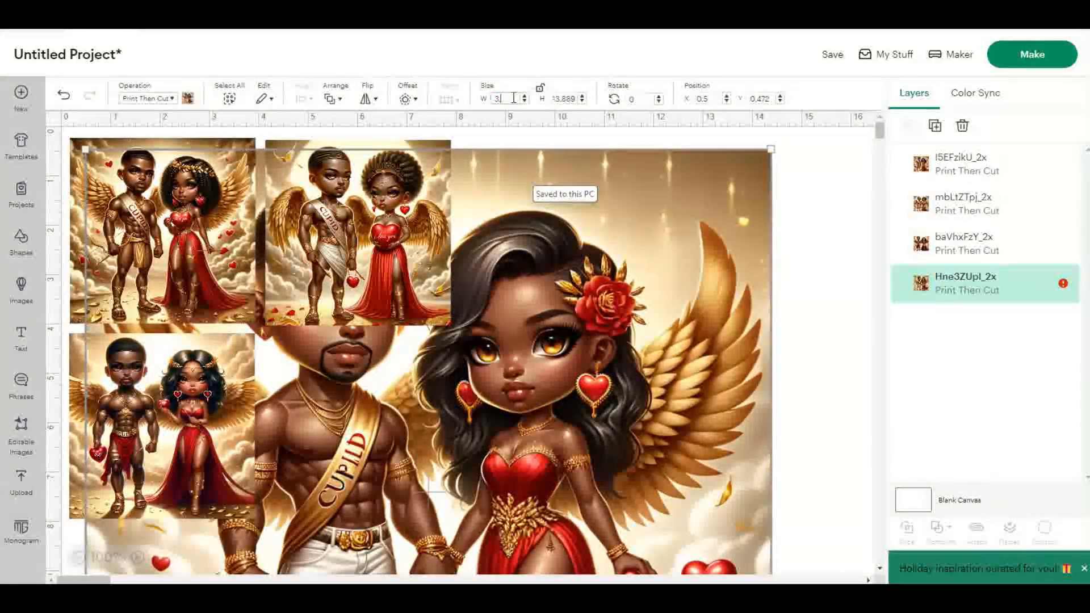
key("Tab")
type("3")
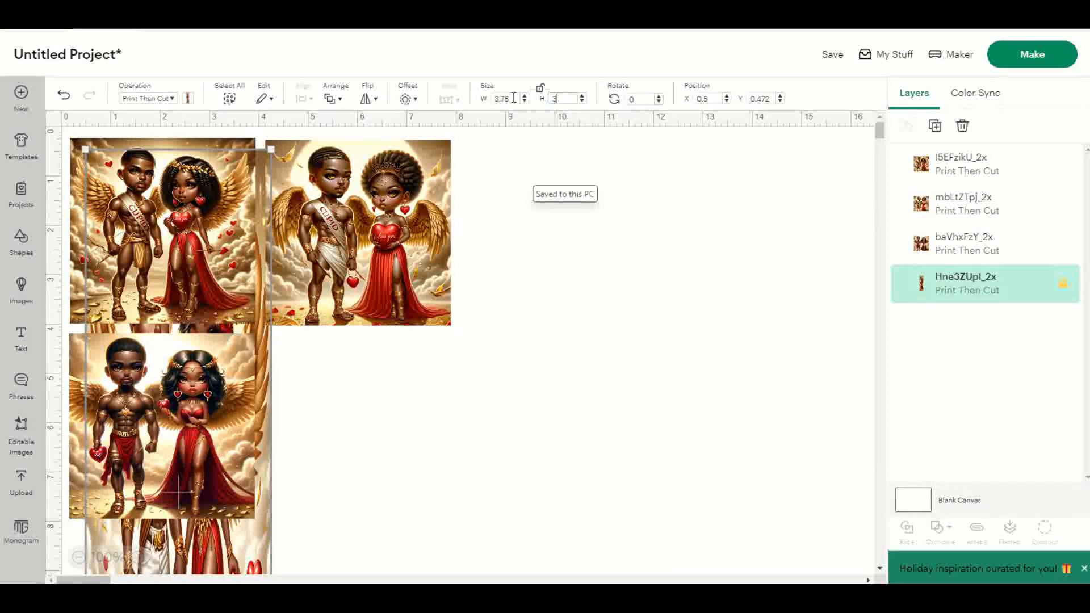
key("Tab")
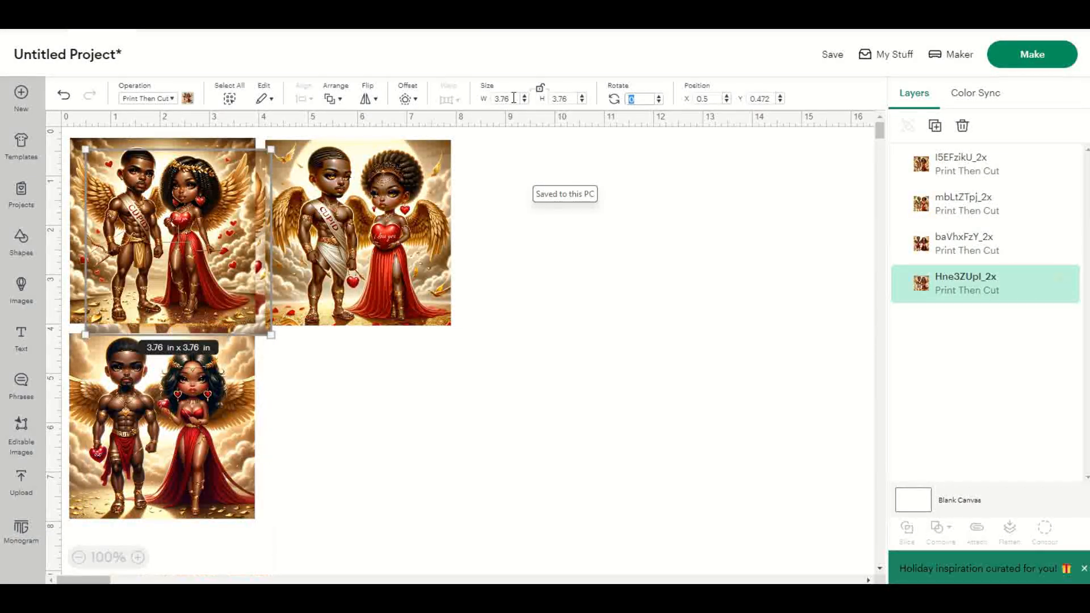
left_click_drag(219, 218, 395, 398)
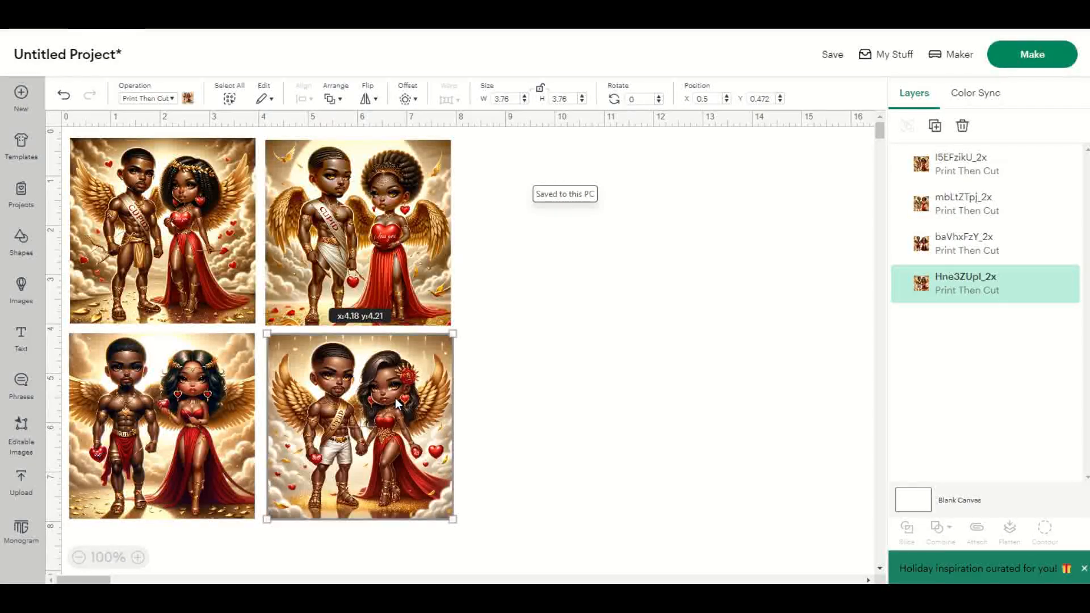
left_click(577, 391)
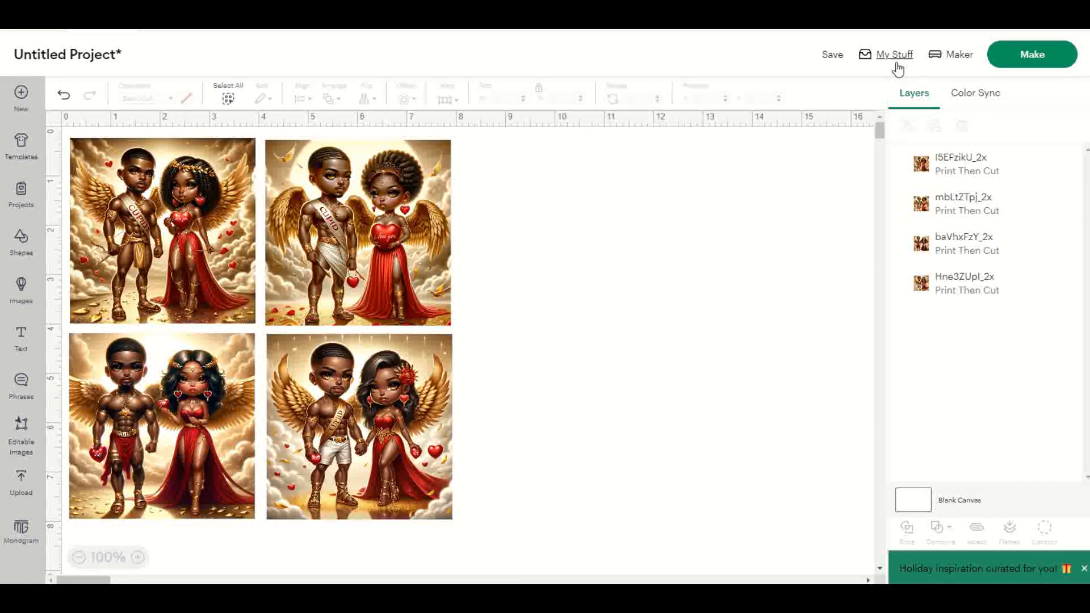
Step: Start saving the project and give it the title Valentine Coasters1
left_click(831, 54)
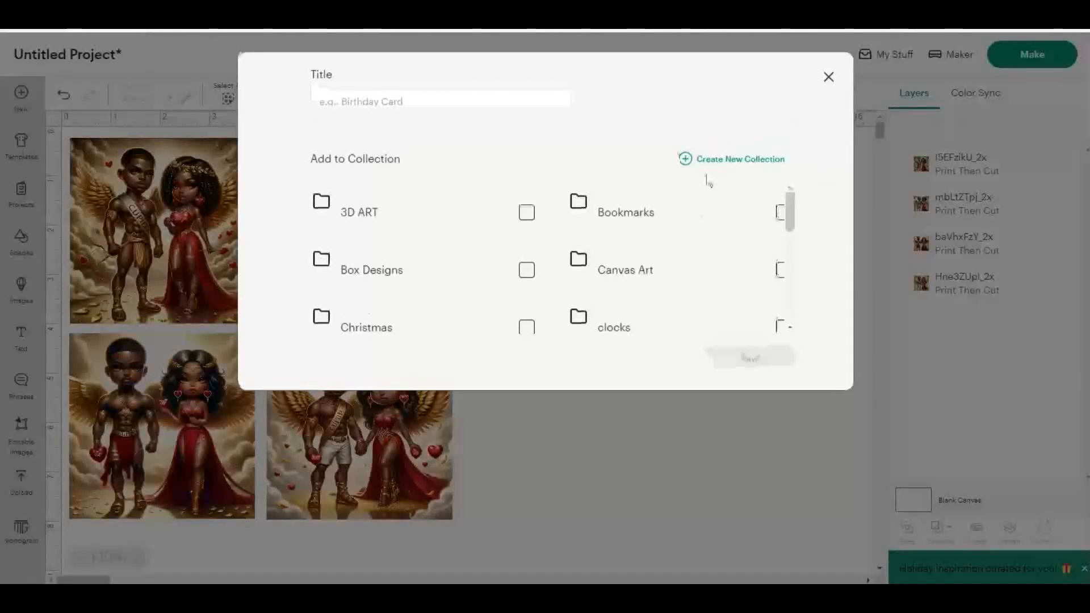
left_click(492, 102)
type("v")
key("BackSpace")
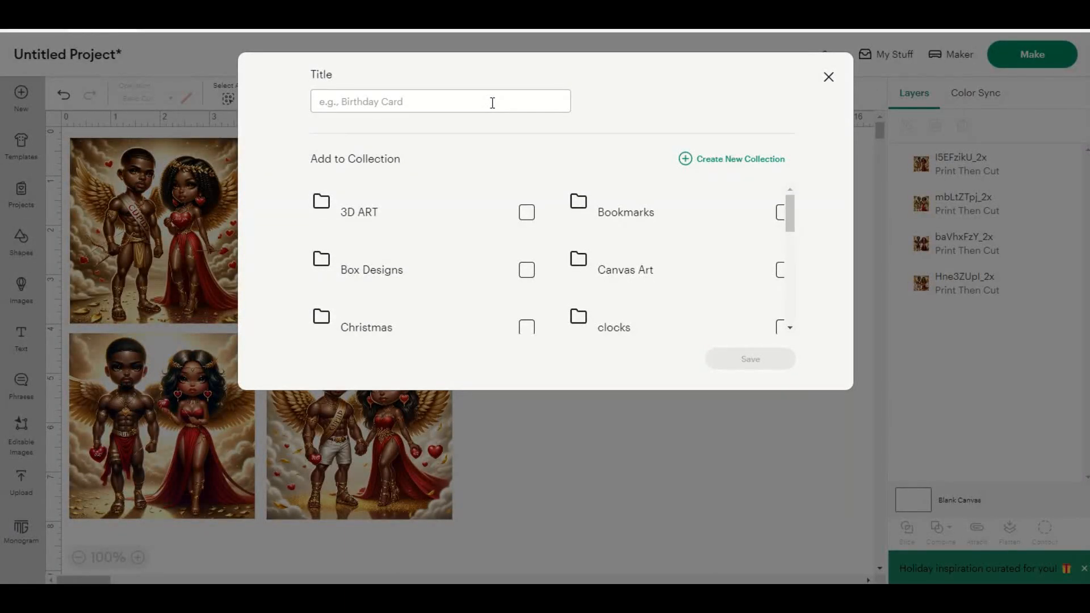
type("Valentine")
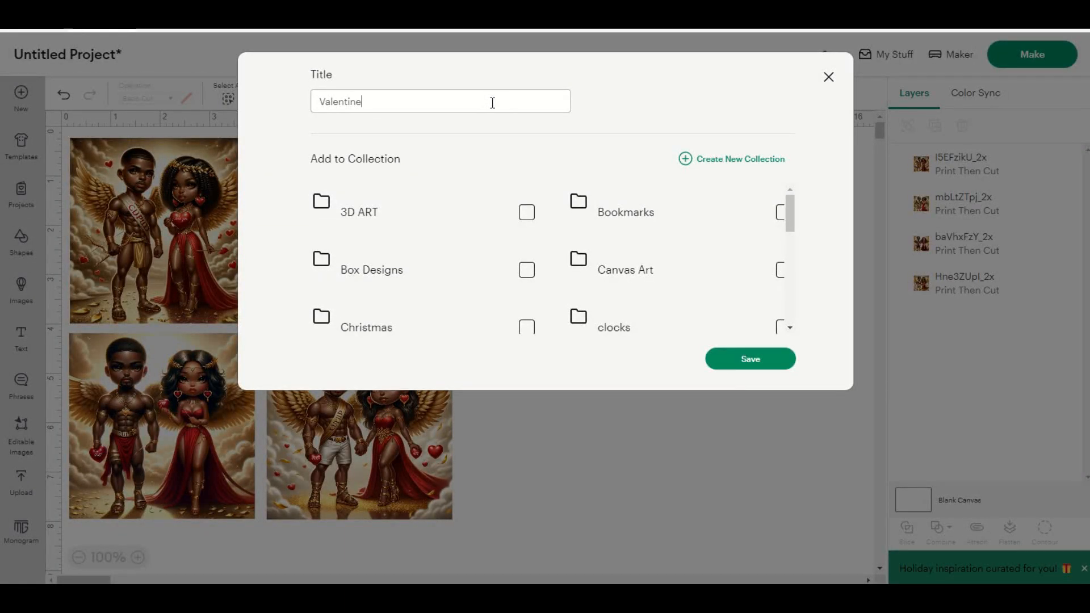
type(" Coasters")
Step: Create a new collection named Coasters for the project, since the existing collections do not include one
scroll(654, 290, "down", 1)
scroll(654, 290, "down", 8)
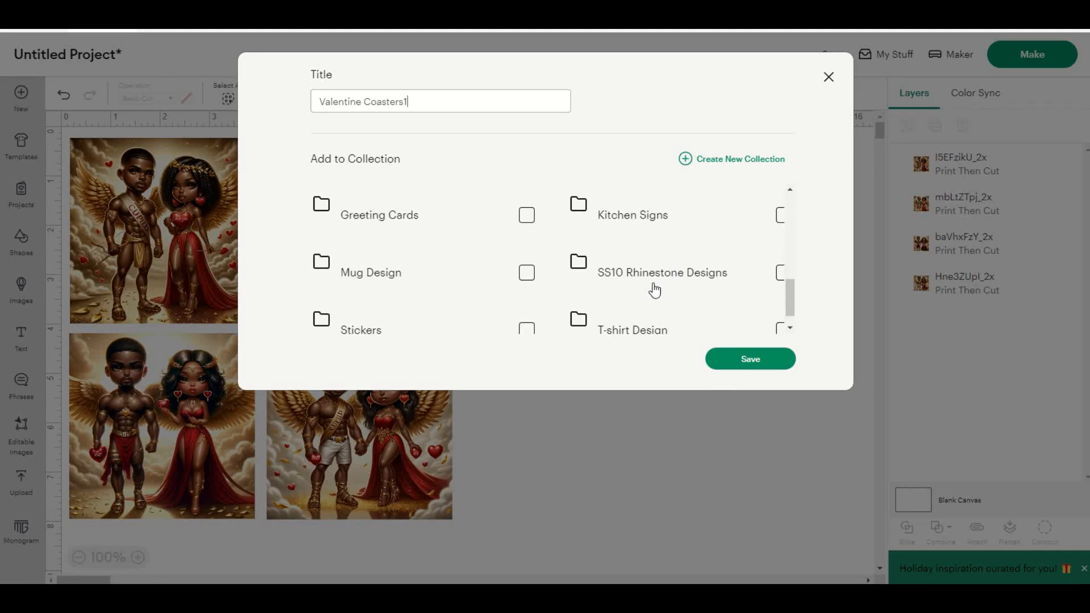
scroll(655, 290, "down", 2)
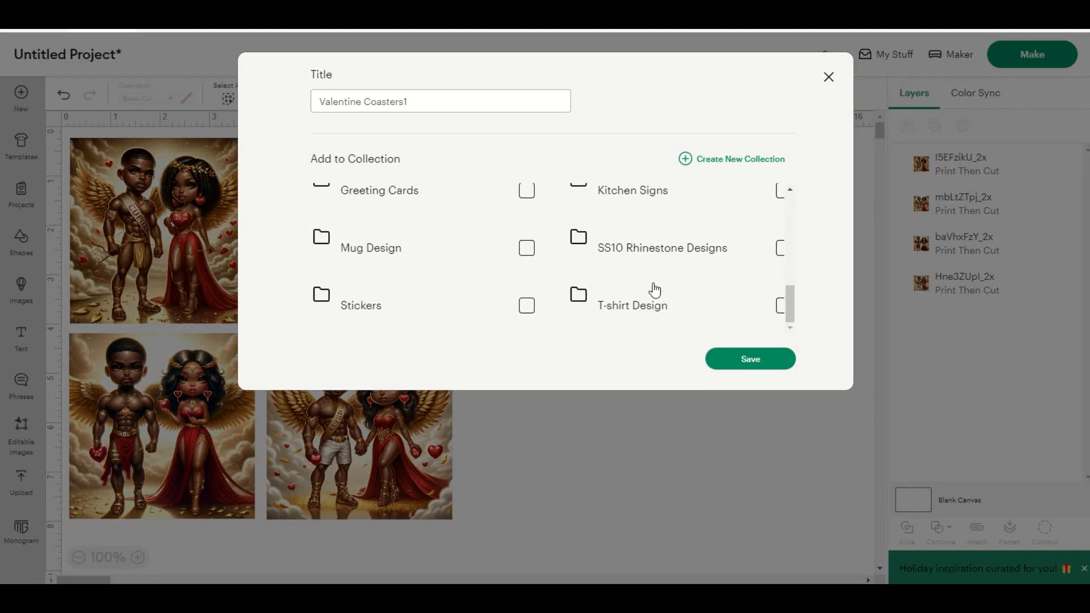
left_click(718, 159)
left_click(387, 170)
type("C")
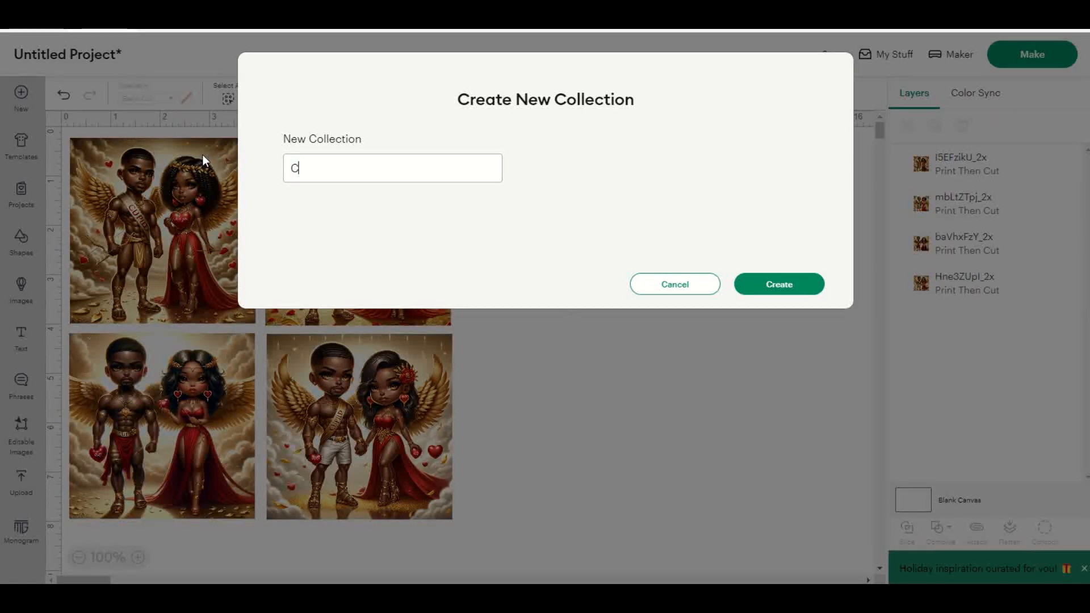
type("oasters")
left_click(790, 290)
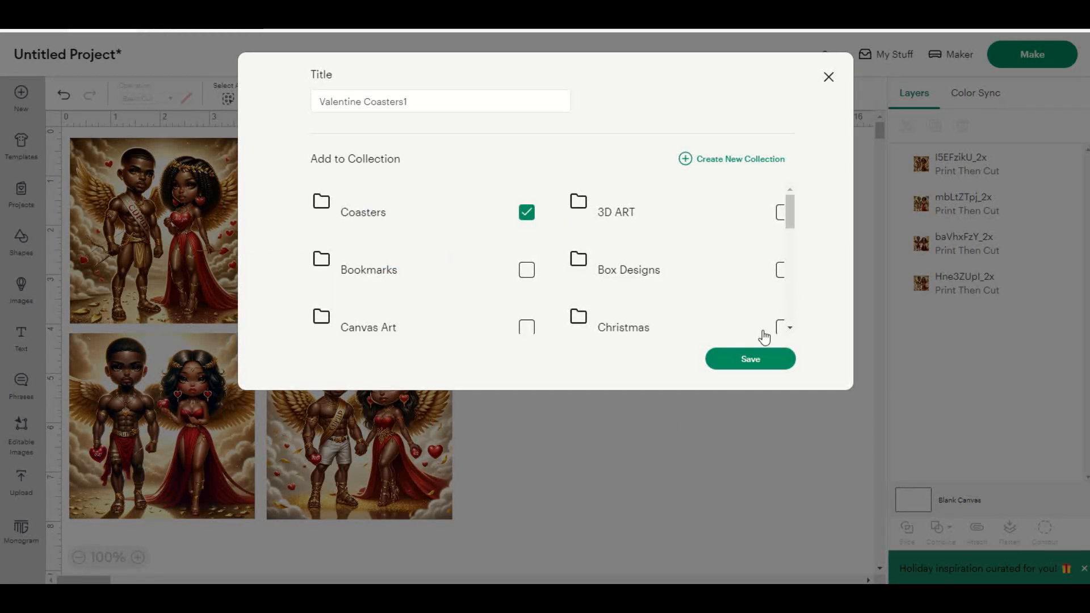
Step: Save the project in the Coasters collection and attach all four coaster images together on the canvas
left_click(767, 360)
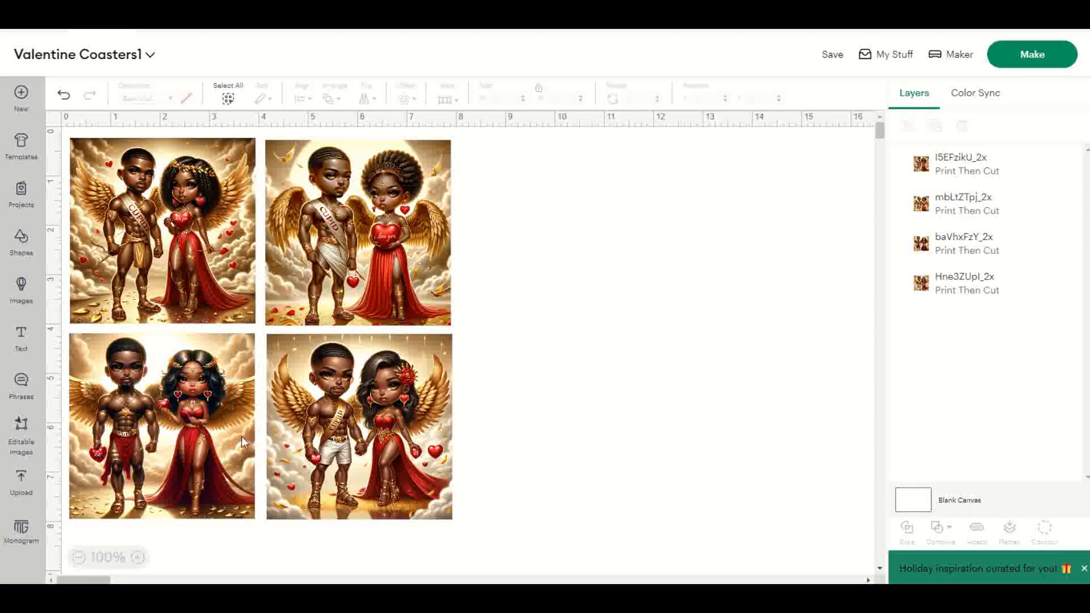
left_click_drag(512, 561, 56, 126)
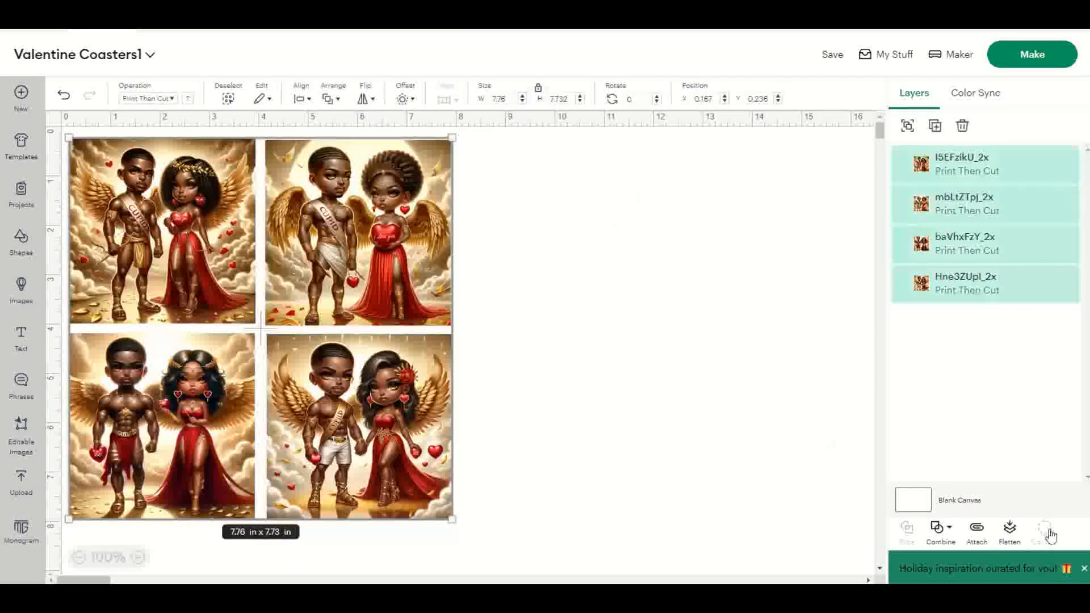
left_click(977, 540)
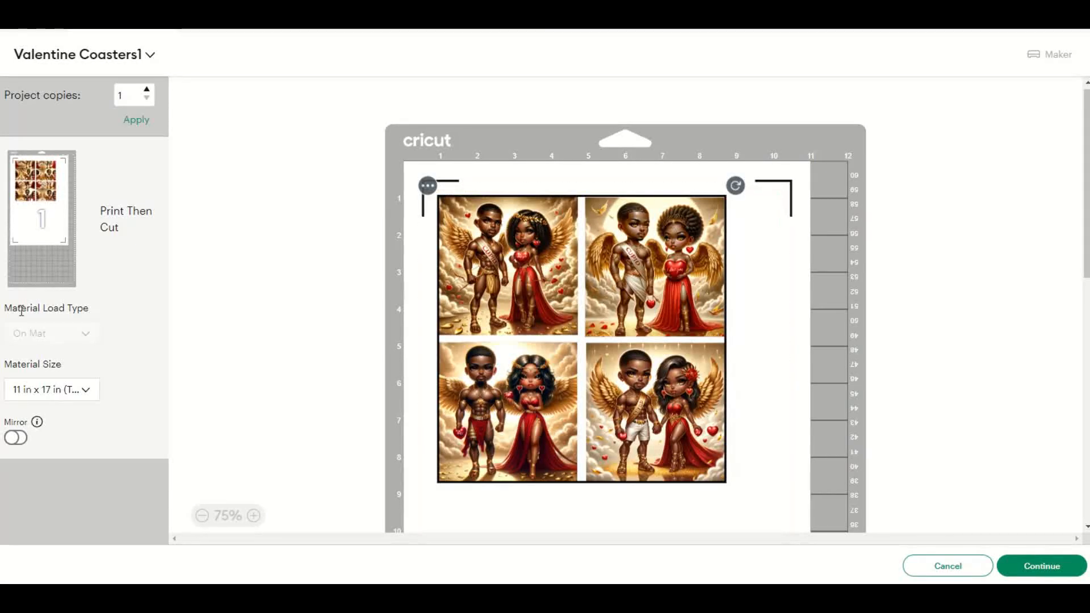
Step: Choose 11 in x 17 in (Tabloid) as the material size in the mat preview and check the sheet layout
left_click(83, 391)
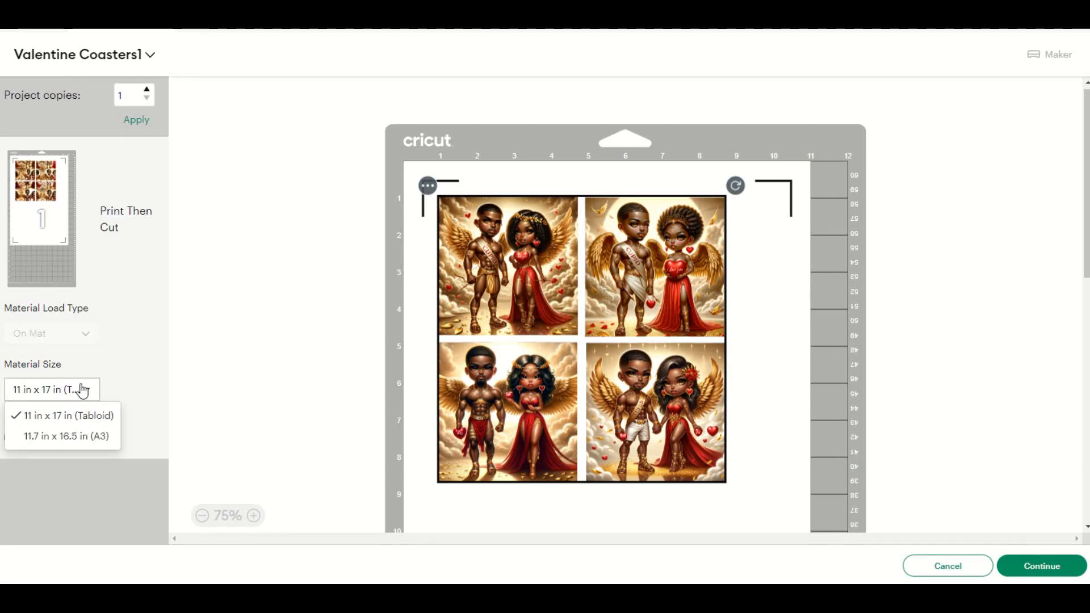
left_click(100, 418)
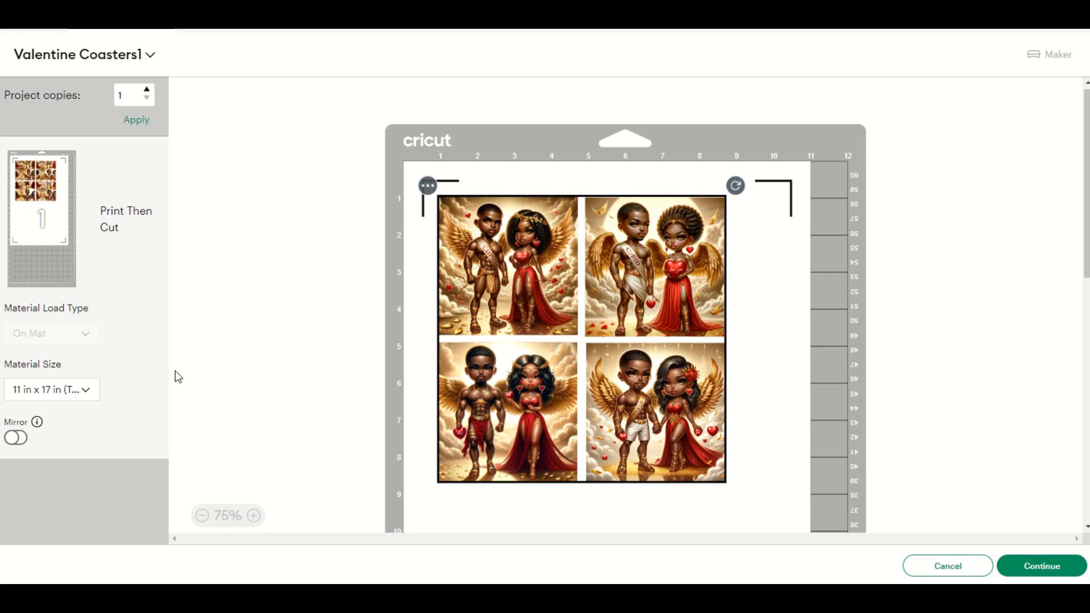
scroll(620, 368, "down", 3)
scroll(617, 362, "down", 5)
scroll(618, 362, "up", 8)
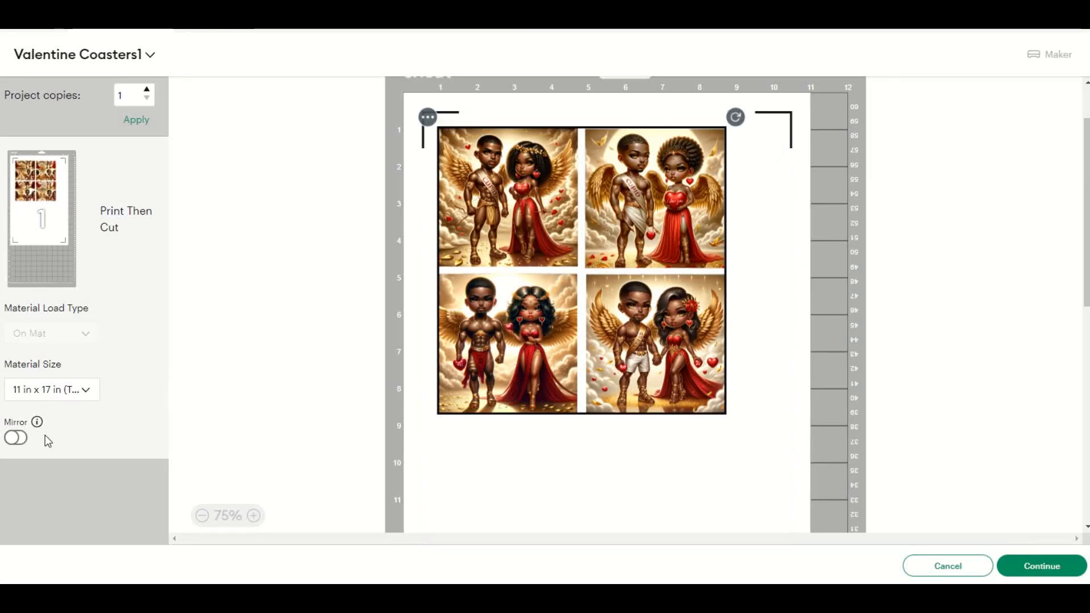
Step: Mirror the four-coaster sheet on the mat, check its placement and continue to the printing stage
left_click(16, 438)
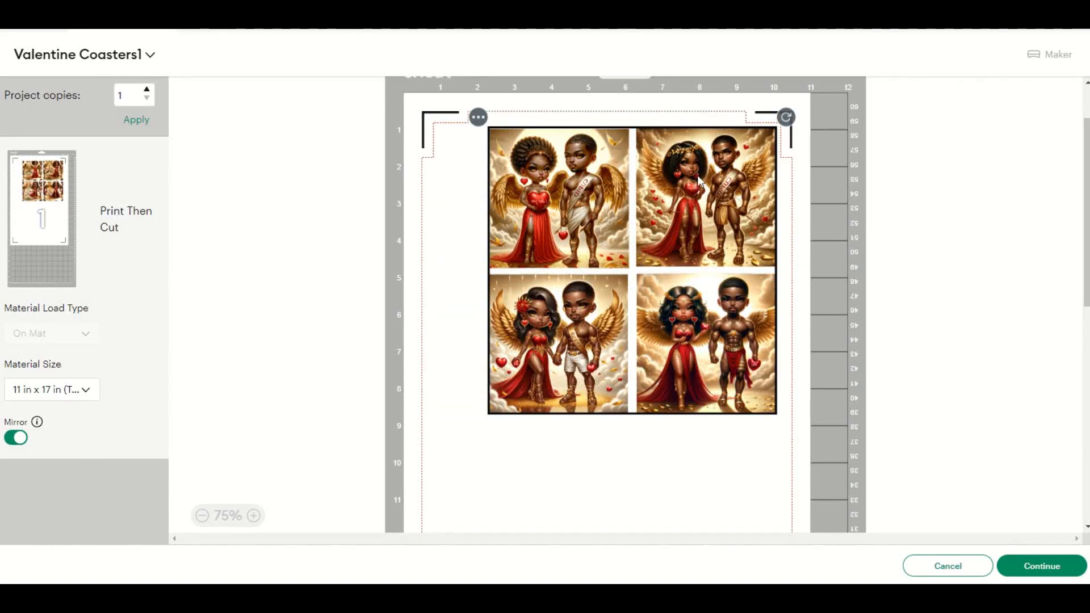
scroll(695, 375, "down", 6)
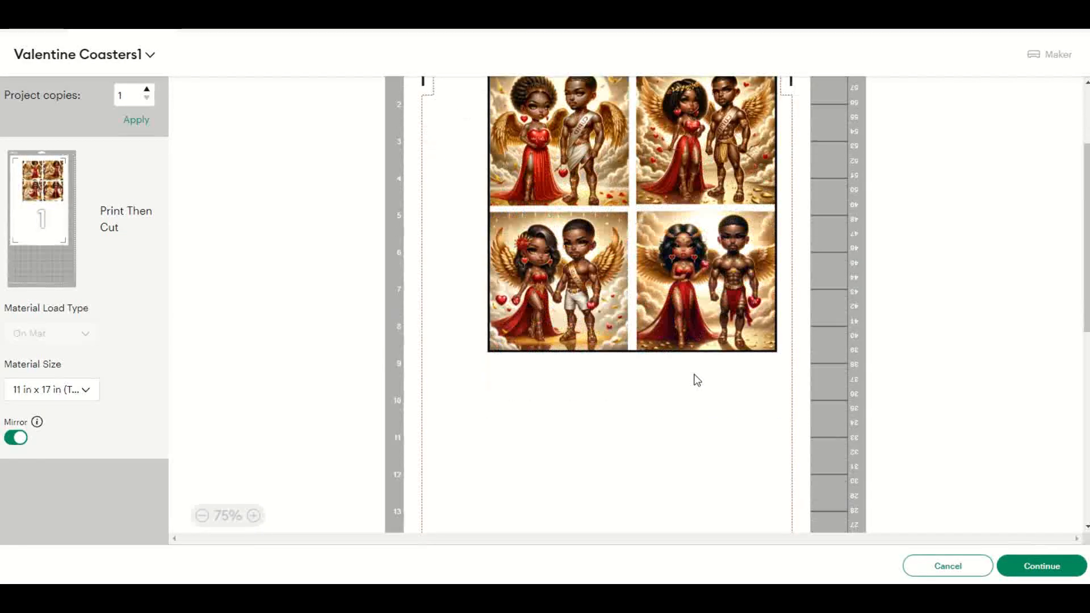
scroll(694, 374, "down", 3)
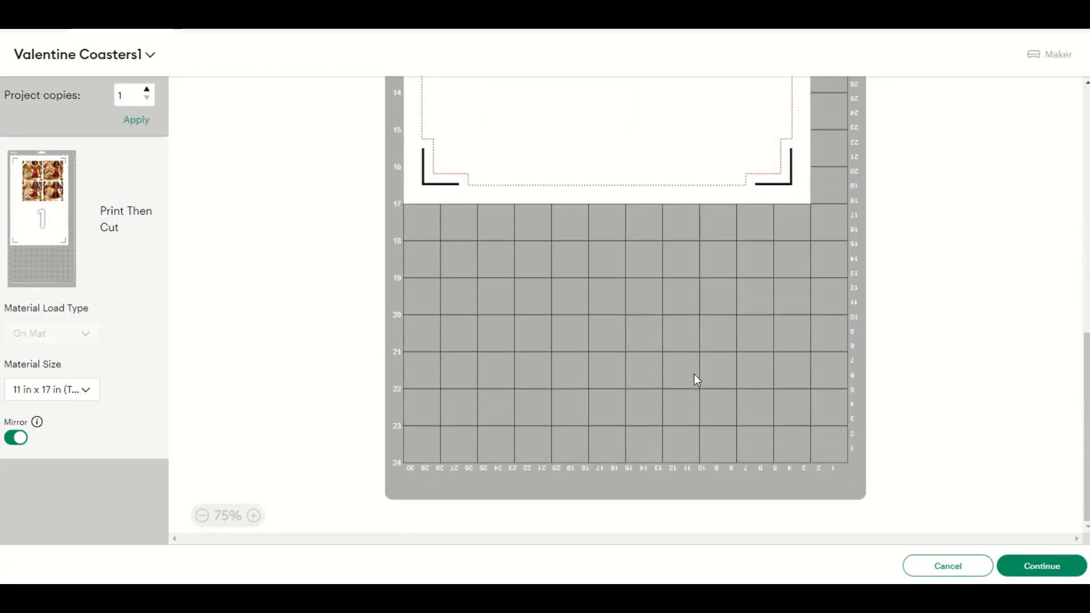
scroll(694, 374, "up", 10)
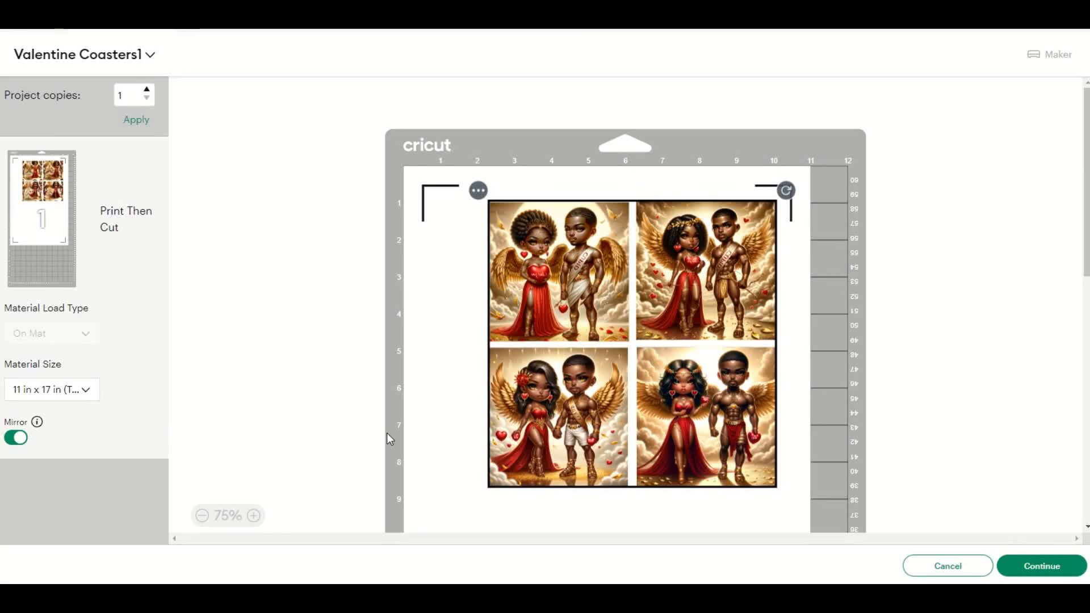
scroll(441, 442, "down", 3)
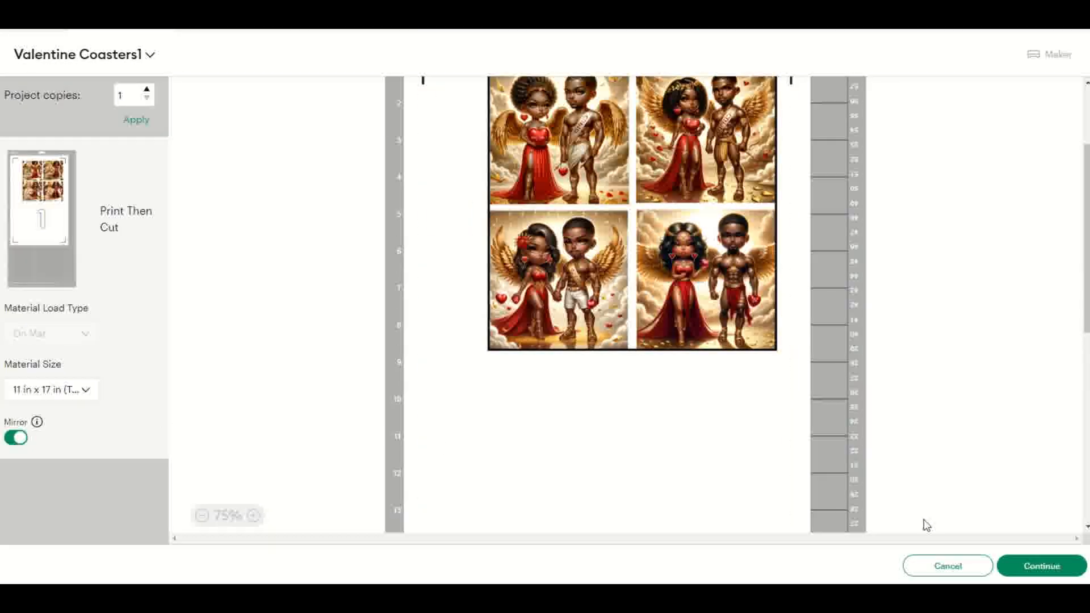
left_click(1036, 568)
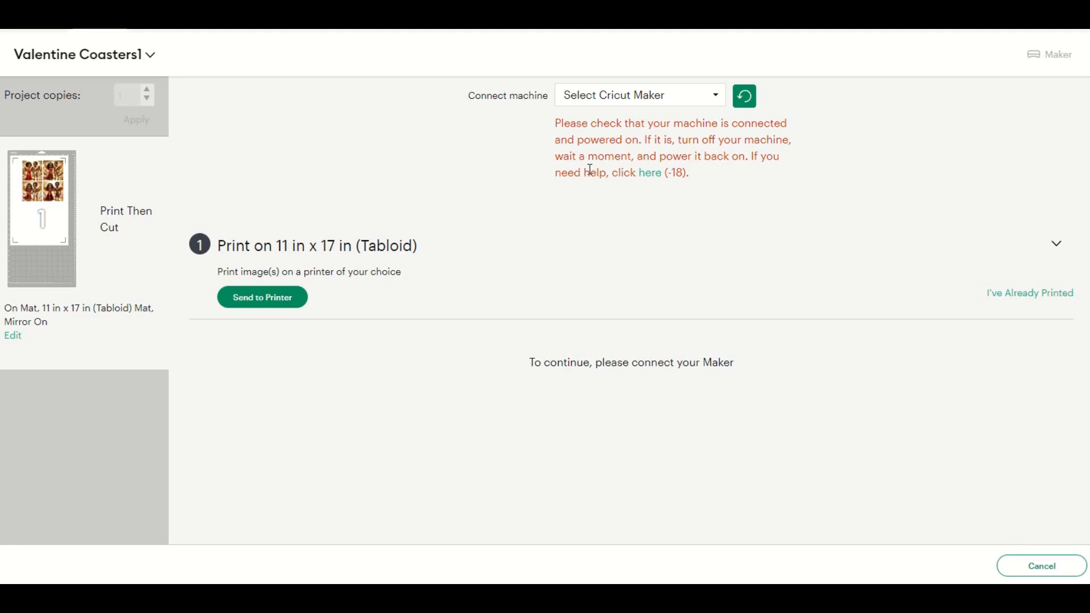
Step: Send the sheet to the EPSON05ADB1 (WF-7720 Series) printer with Add Bleed off and Use System Dialog on
left_click(287, 299)
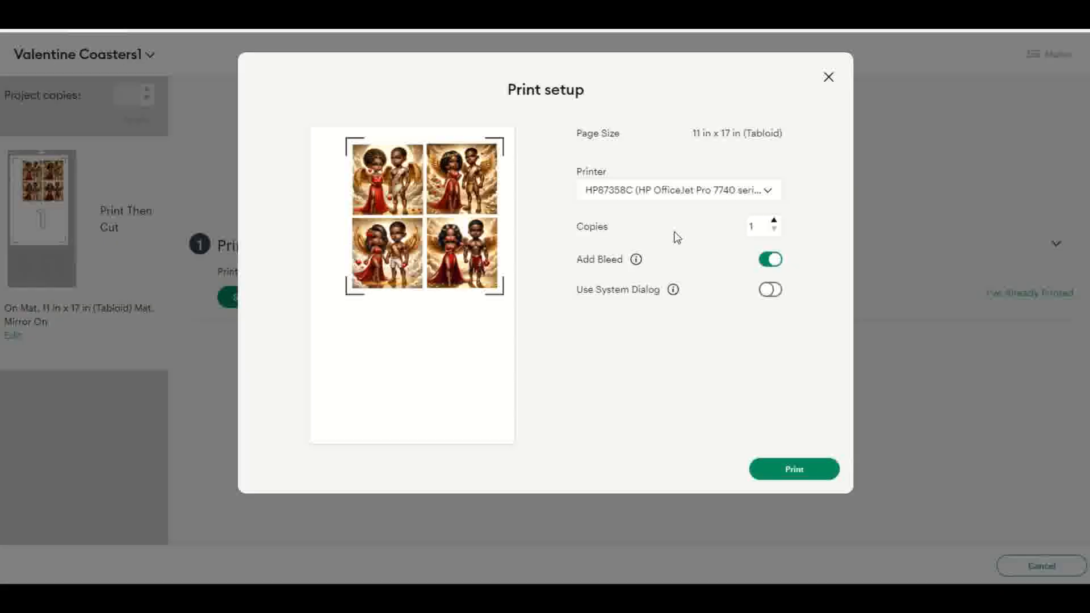
left_click(769, 192)
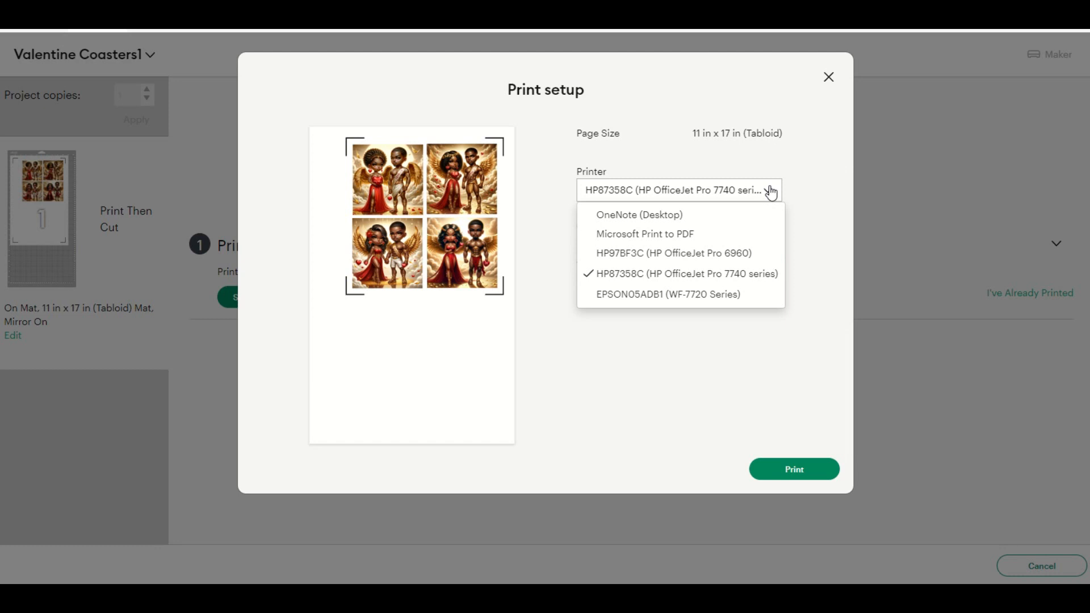
left_click(704, 295)
left_click(766, 261)
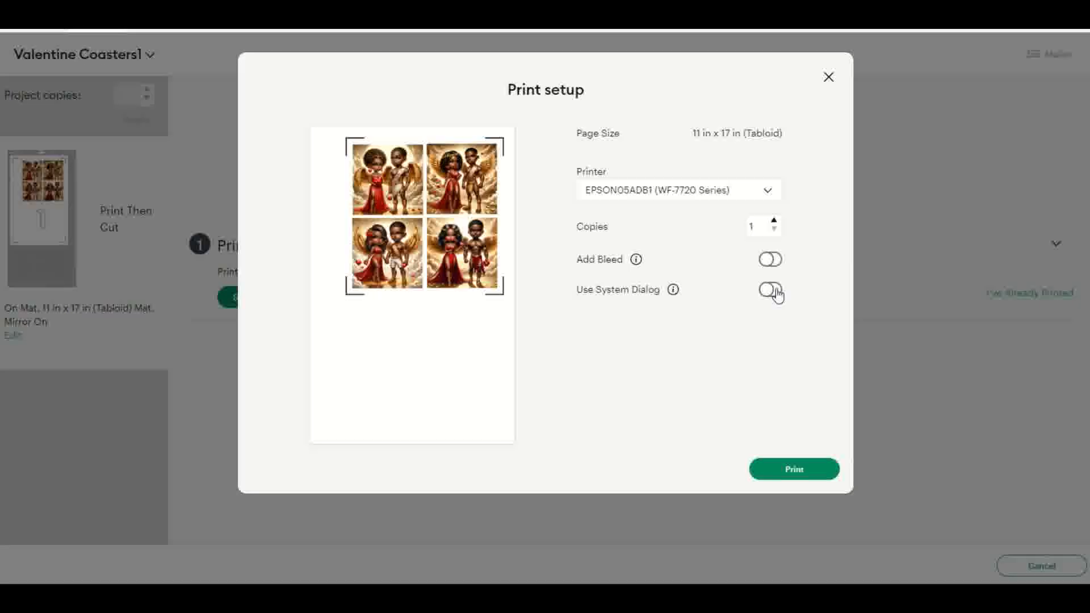
left_click(772, 290)
left_click(797, 472)
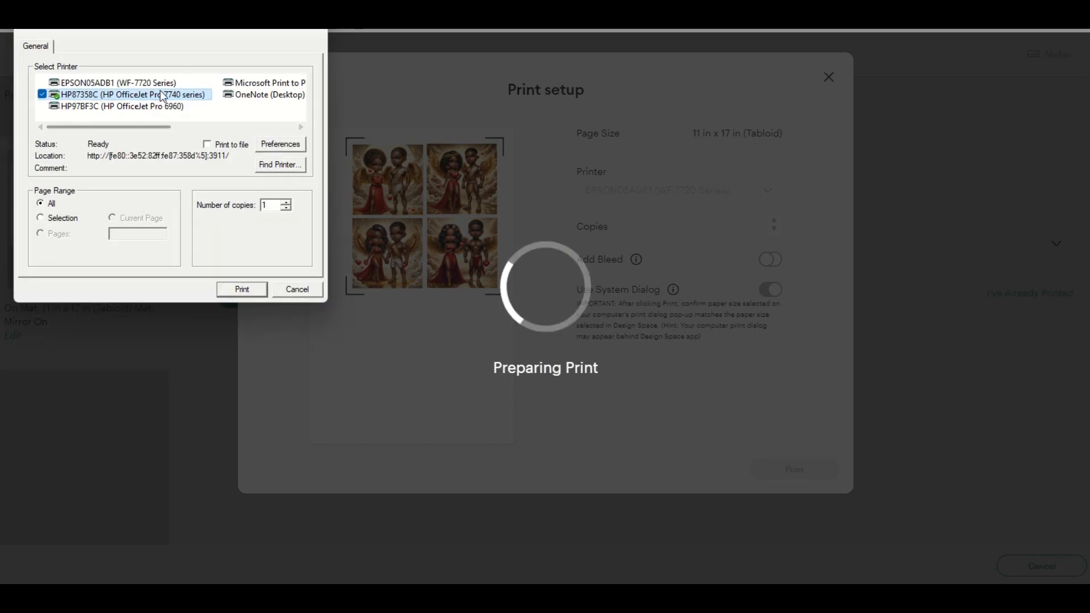
Step: Select the EPSON05ADB1 (WF-7720 Series) in the system print dialog and set its paper source to Main tray
left_click(113, 83)
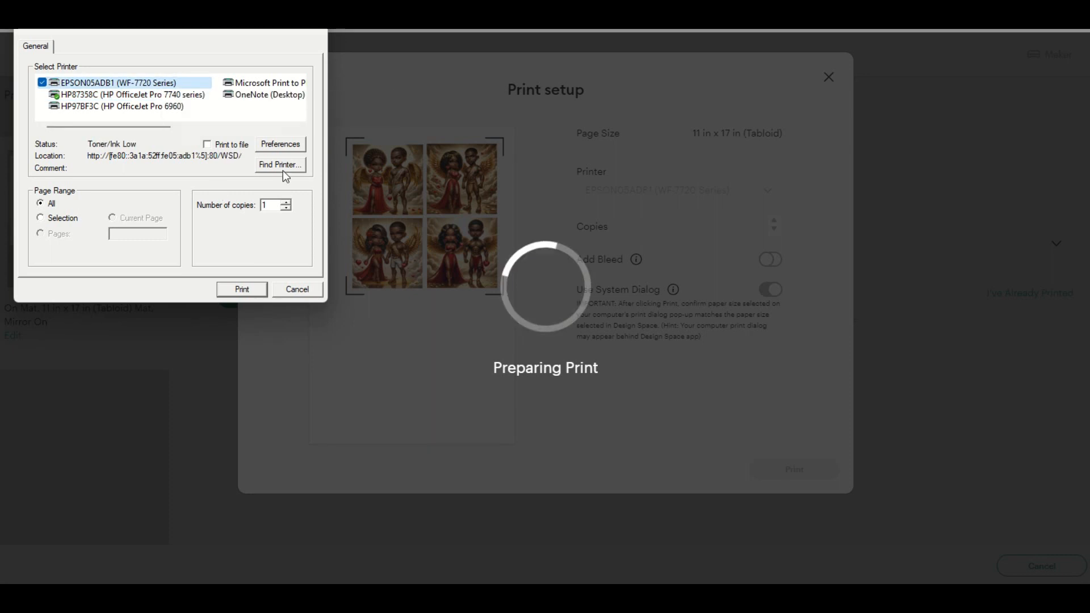
left_click(277, 144)
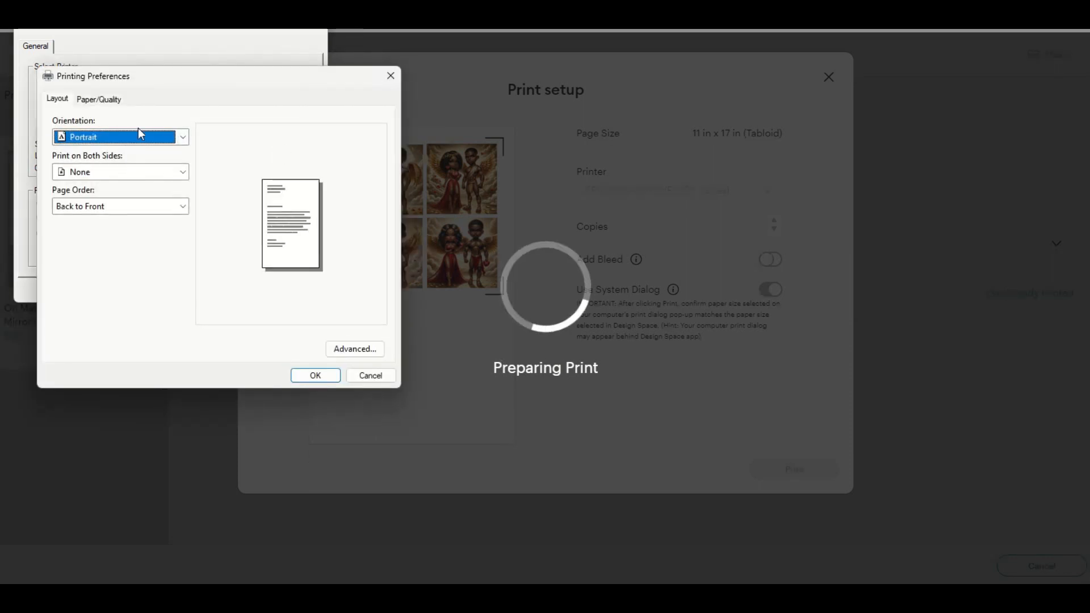
left_click(101, 100)
left_click(179, 140)
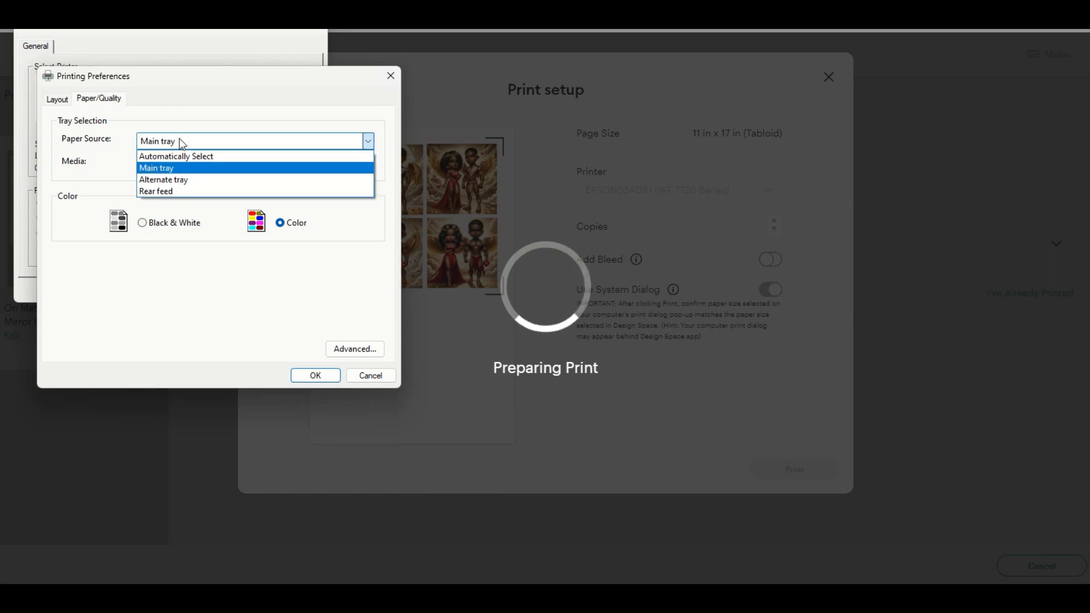
left_click(174, 168)
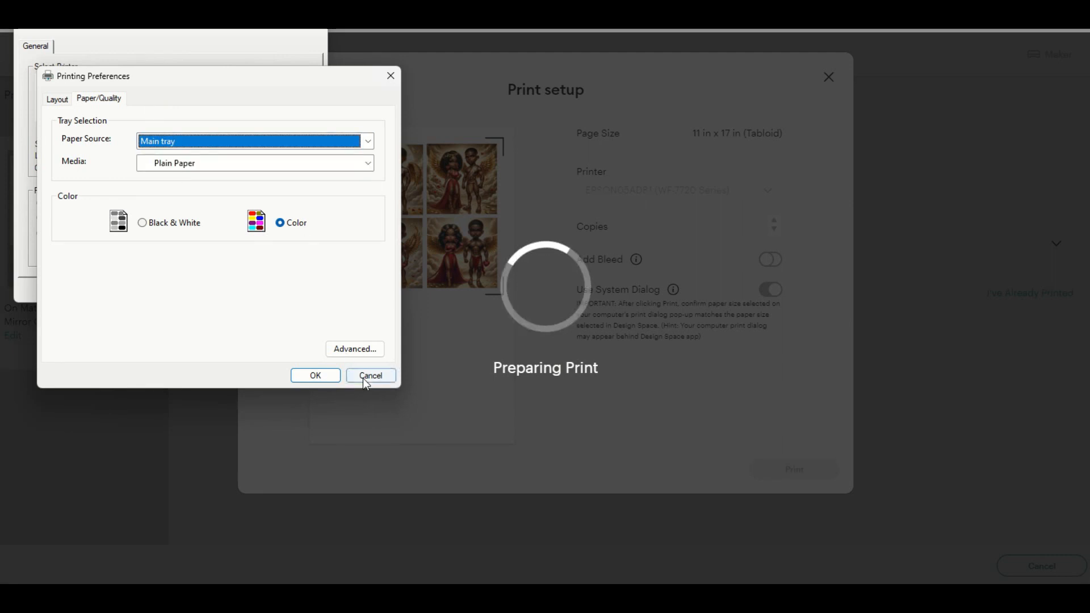
Step: Set the paper size to Tabloid in the printer's advanced options and accept the change
left_click(355, 349)
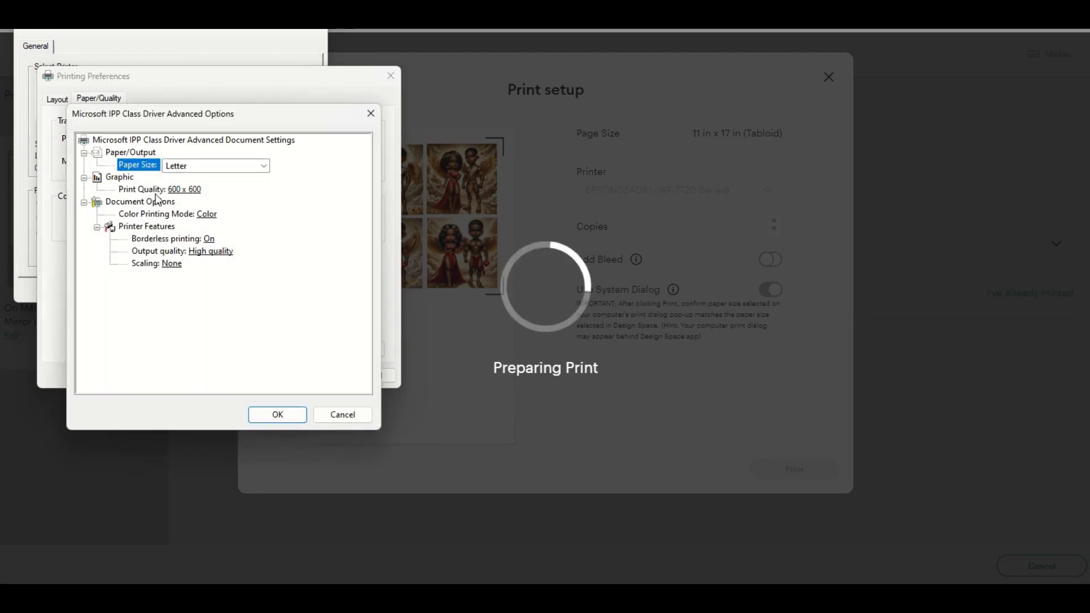
left_click(195, 165)
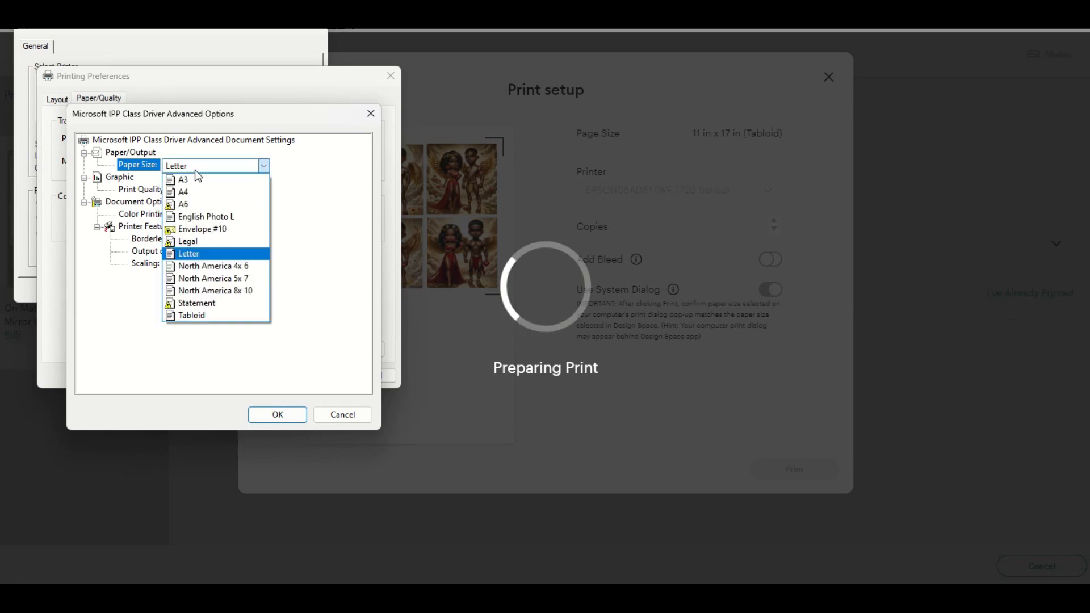
left_click(209, 316)
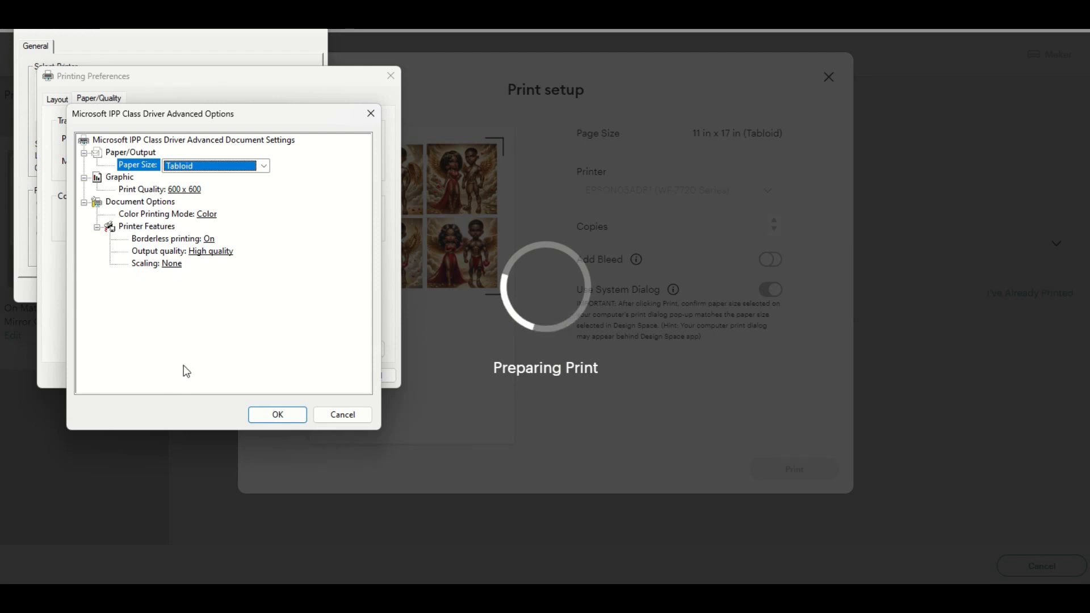
left_click(284, 418)
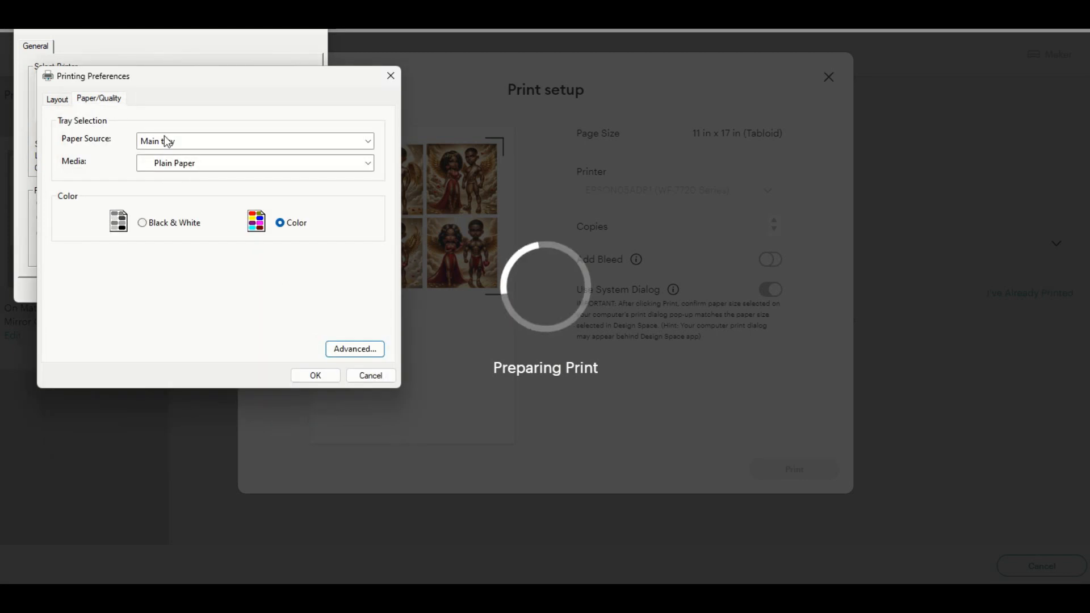
Step: Recheck the printer's layout, paper quality and advanced settings, and accept the printing preferences
left_click(57, 101)
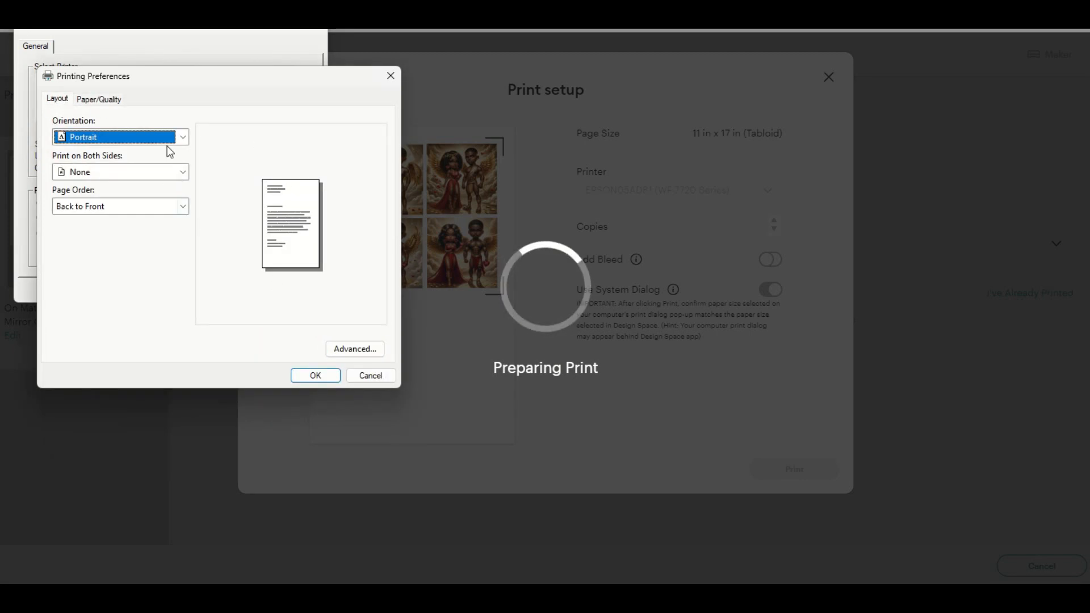
left_click(98, 99)
left_click(375, 348)
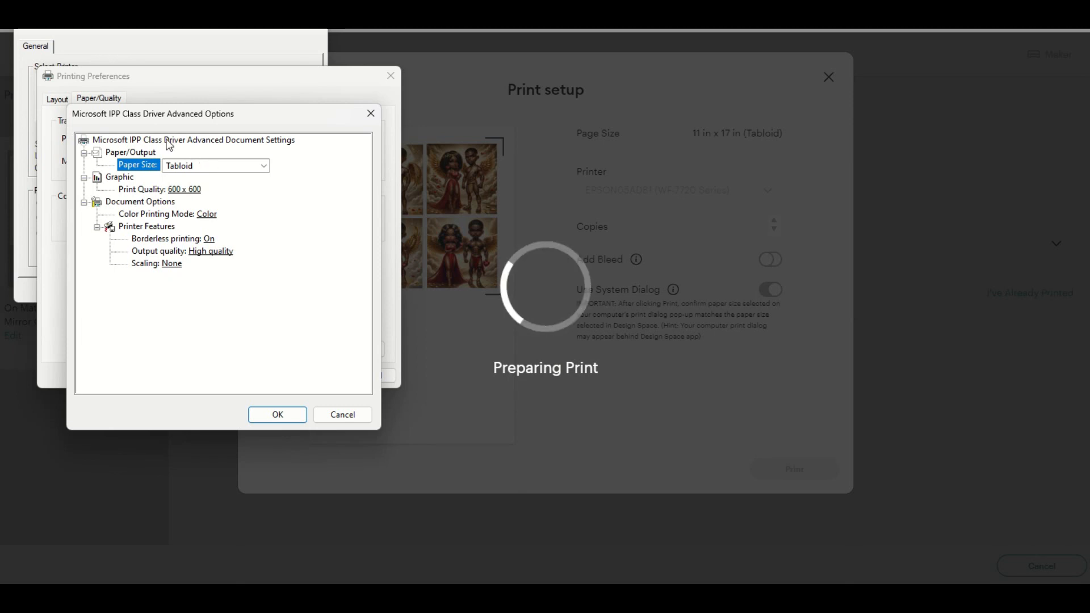
left_click(277, 415)
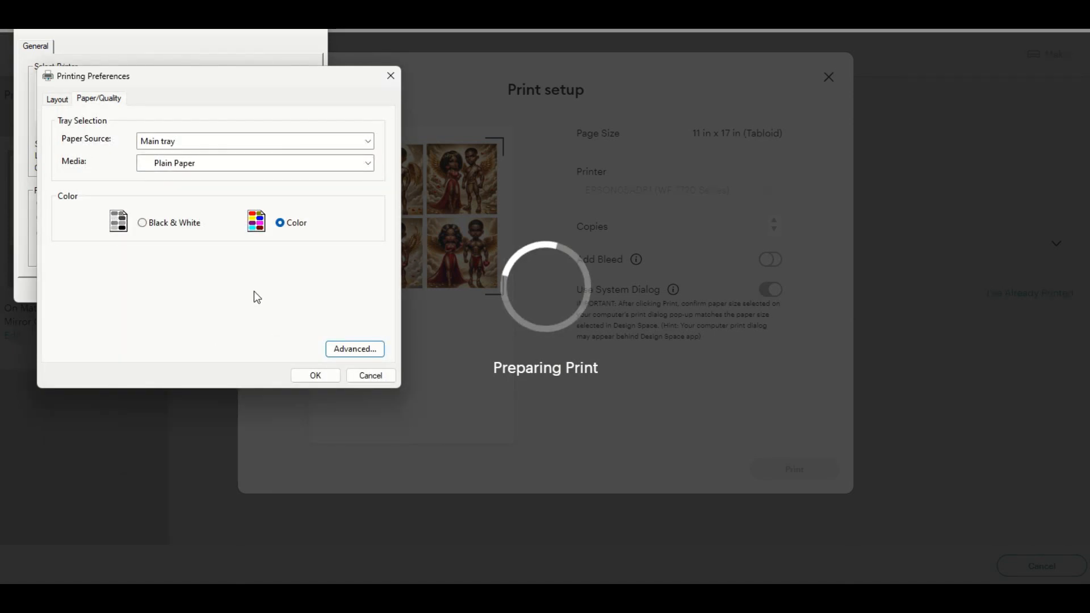
left_click(58, 100)
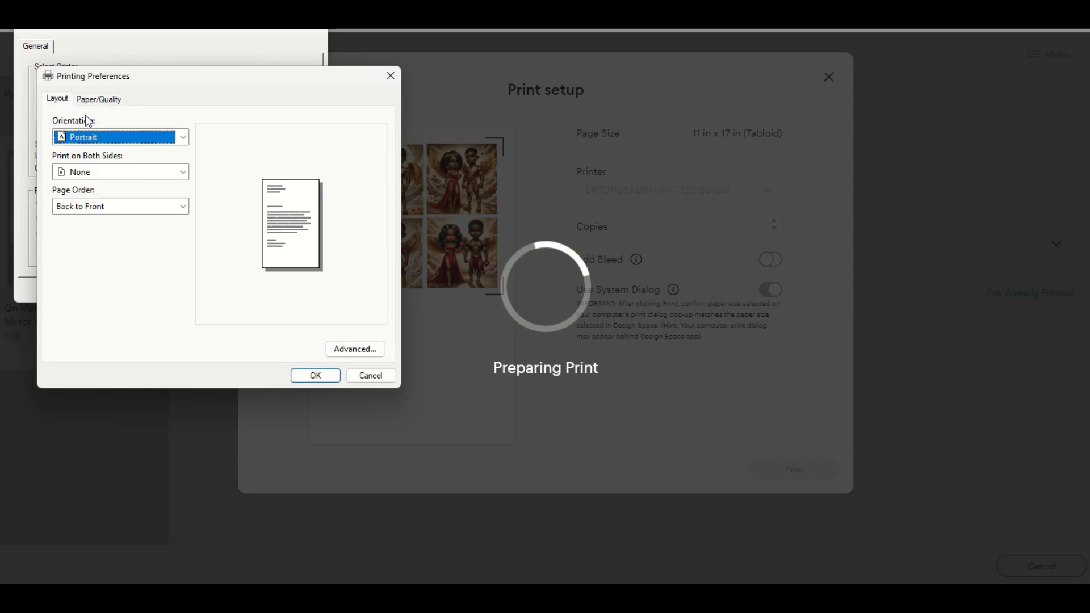
left_click(334, 375)
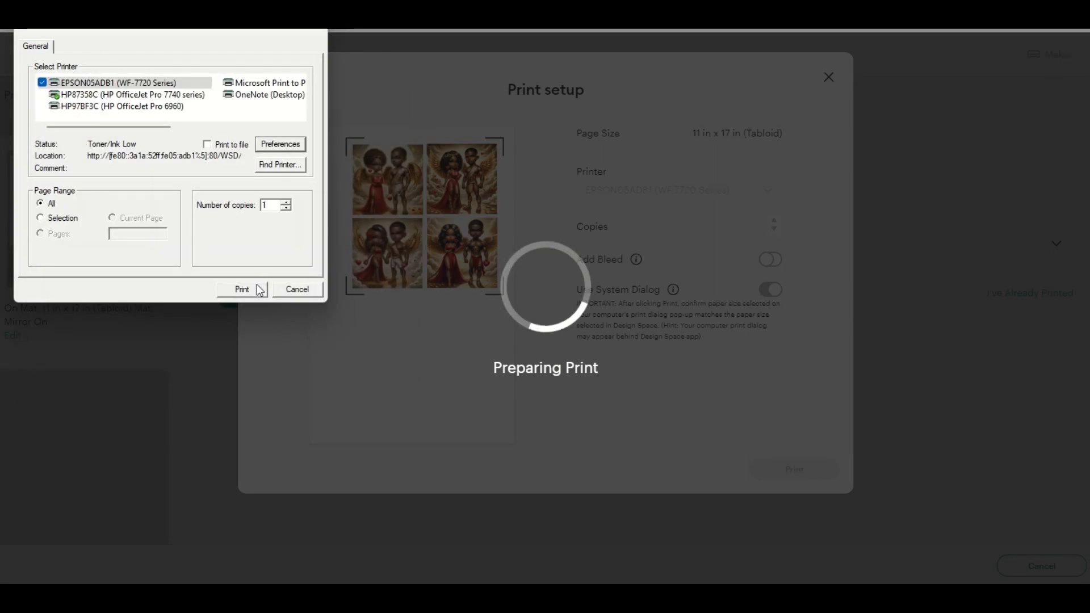